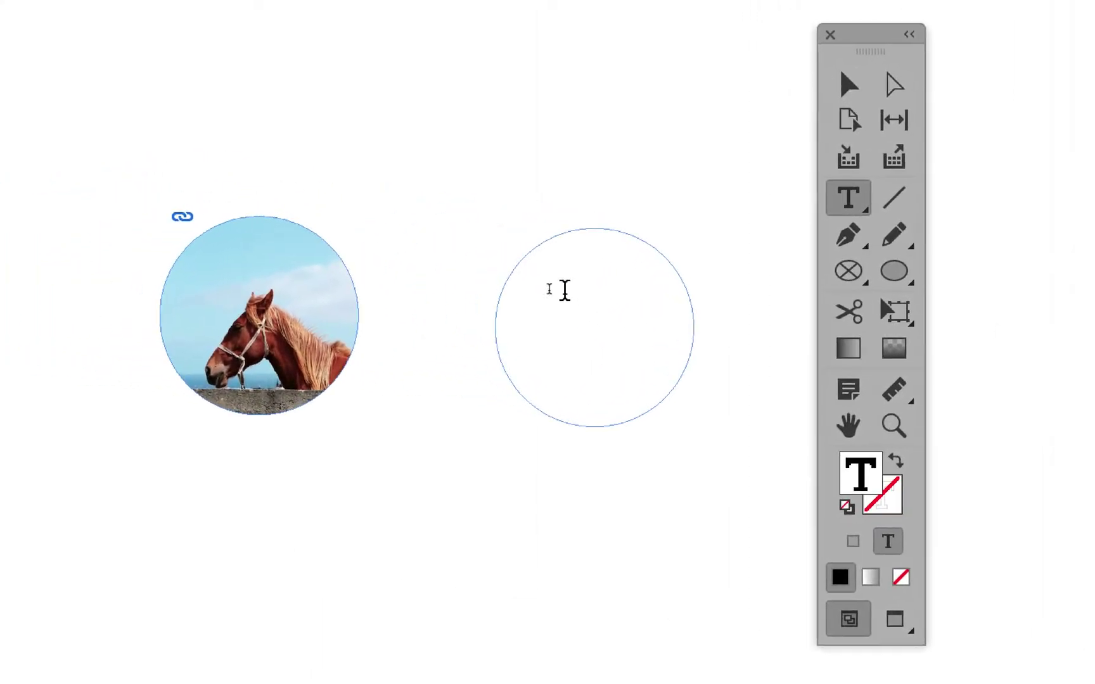
# Step: Insert an automatic current page number marker in the empty circle beside the horse picture
pyautogui.click(537, 279)
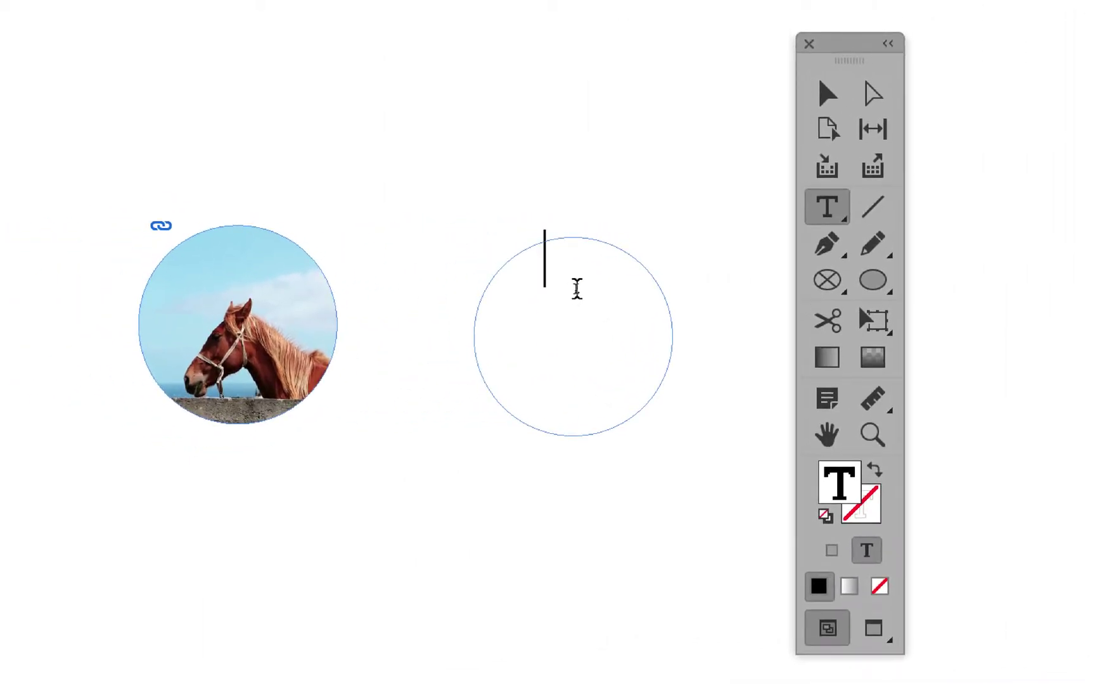
pyautogui.rightClick(575, 289)
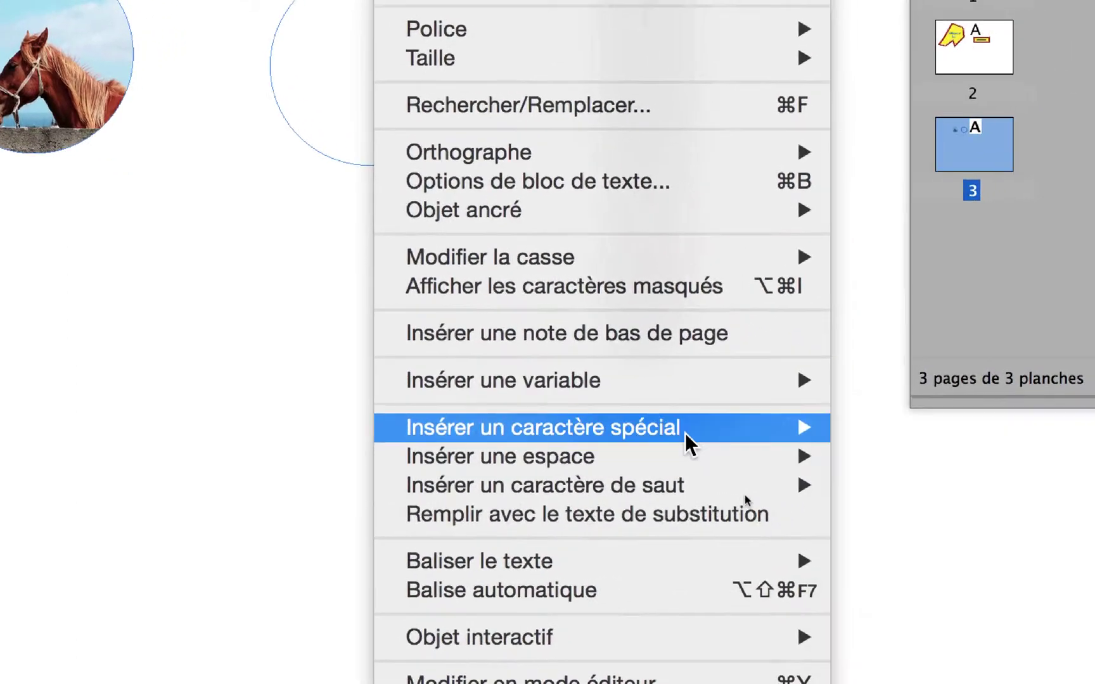
pyautogui.moveTo(803, 451)
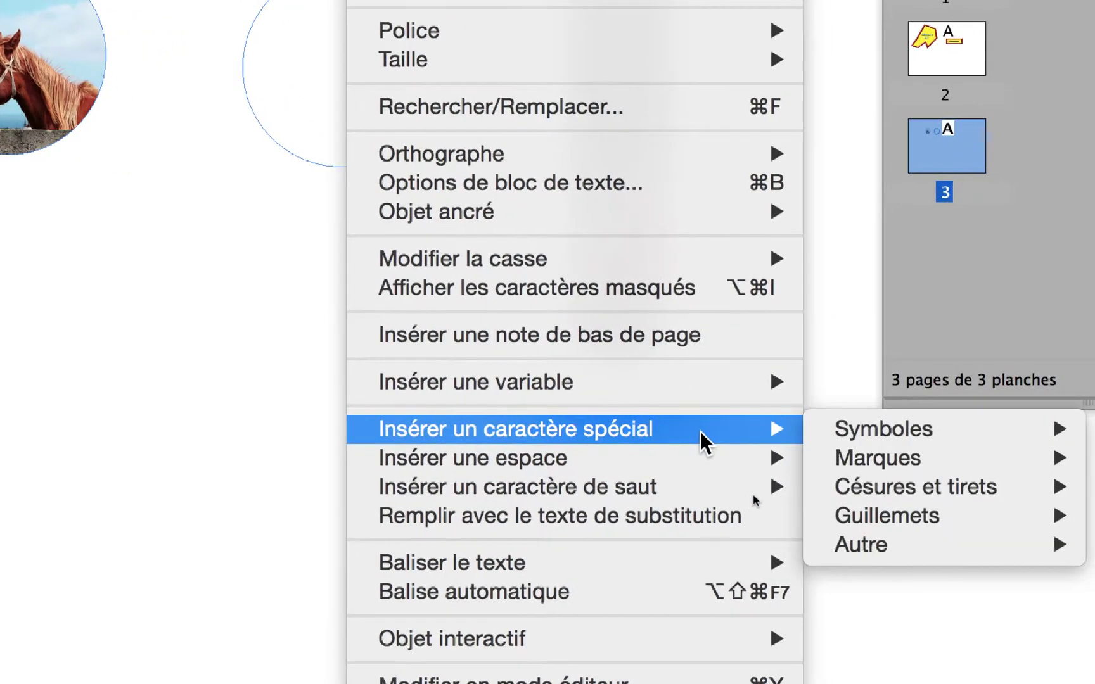
pyautogui.moveTo(880, 431)
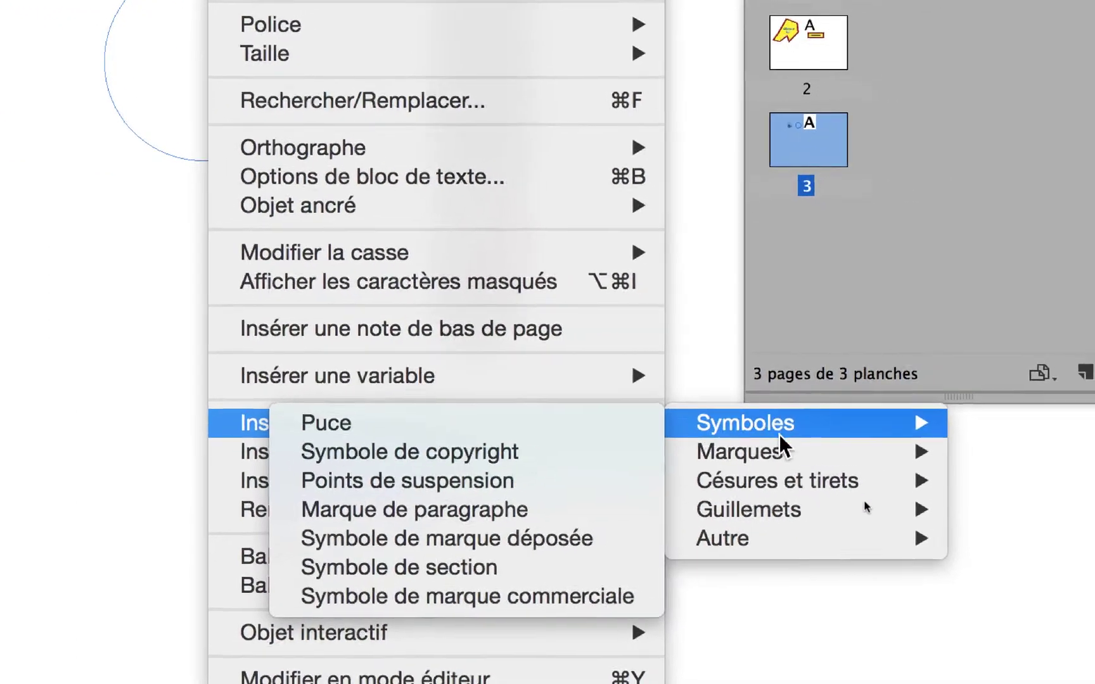
pyautogui.moveTo(832, 459)
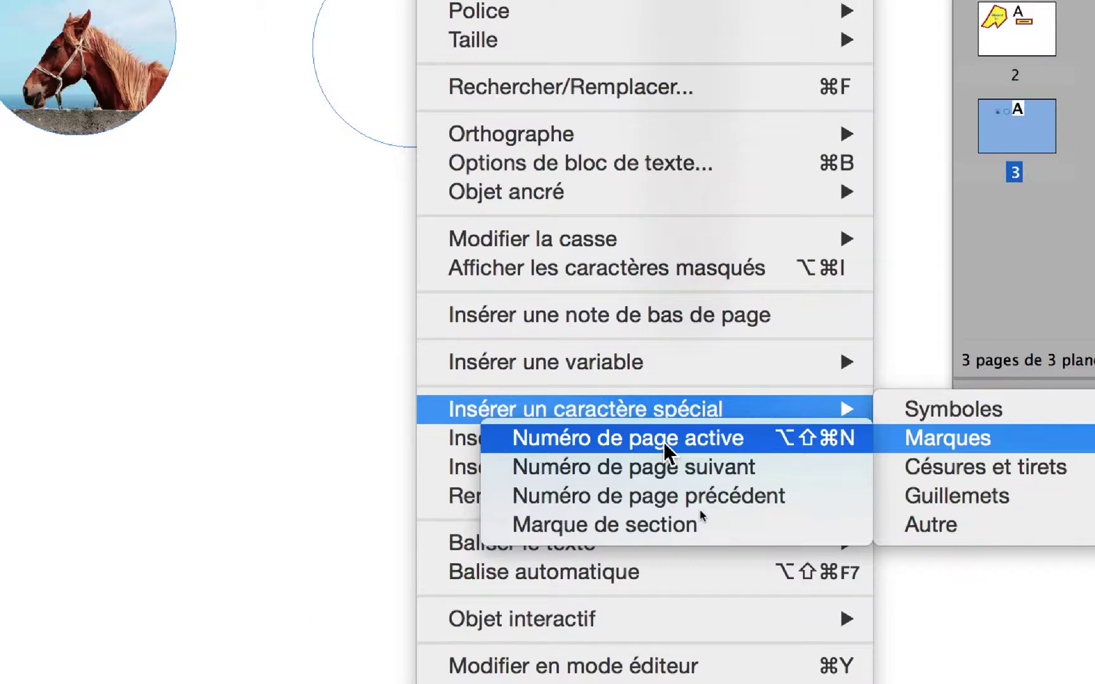
pyautogui.click(701, 444)
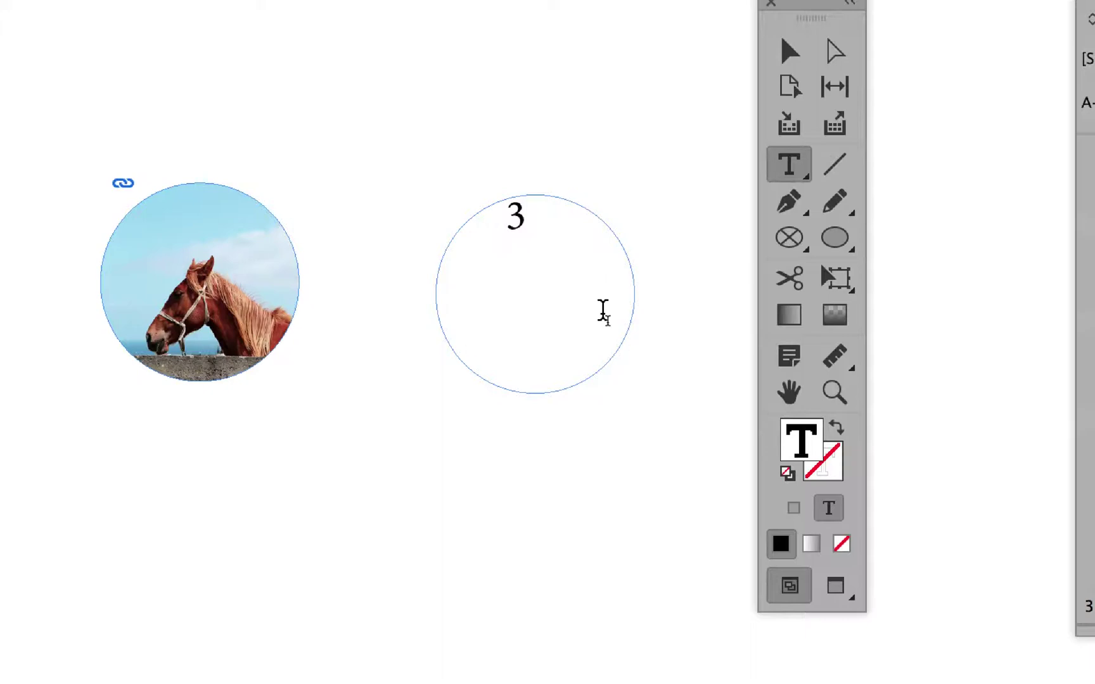
pyautogui.press('Escape')
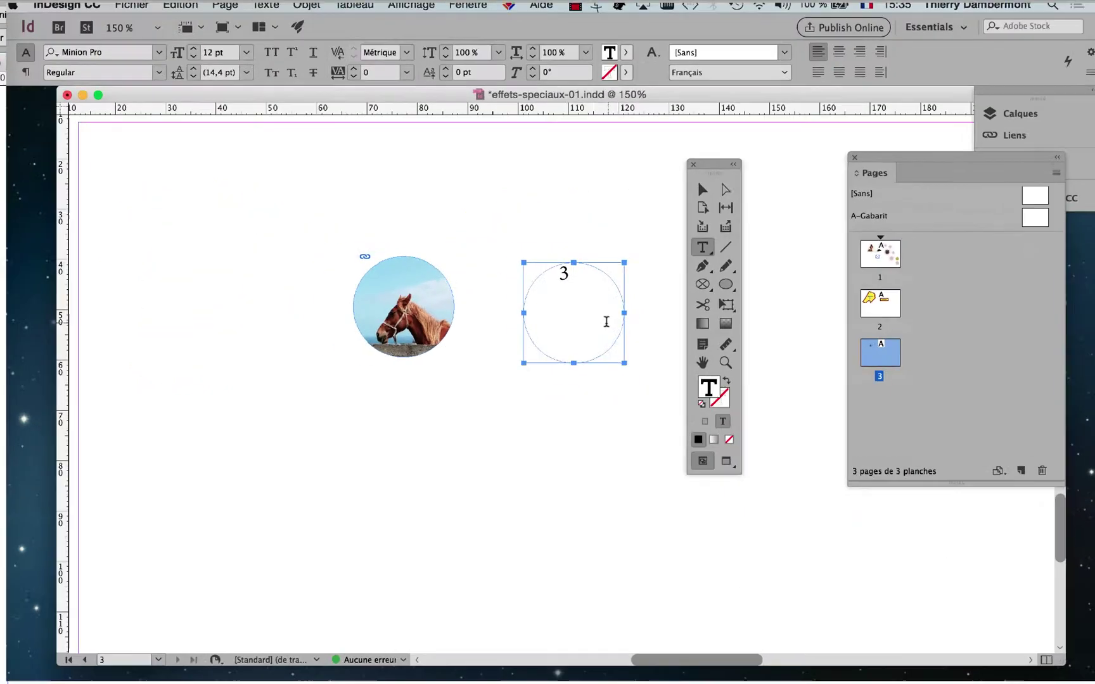
# Step: Display the character formatting settings and try to raise the font size to 20 pt at the insertion point in the circle
pyautogui.click(607, 322)
pyautogui.scroll(1, 611, 272)
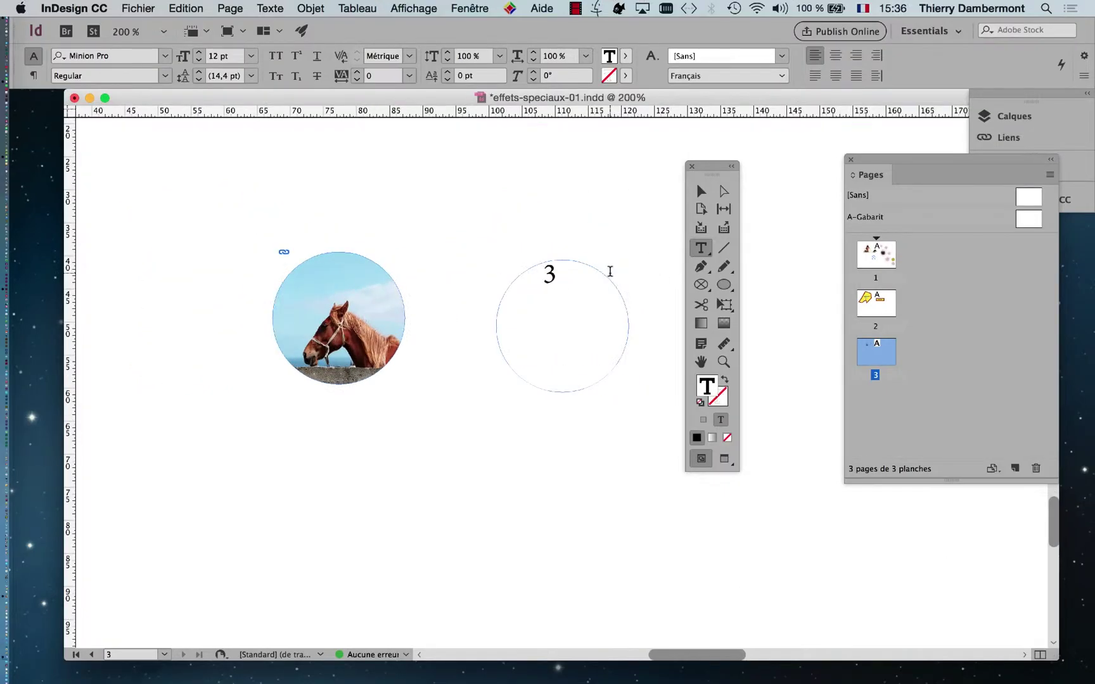
pyautogui.click(270, 8)
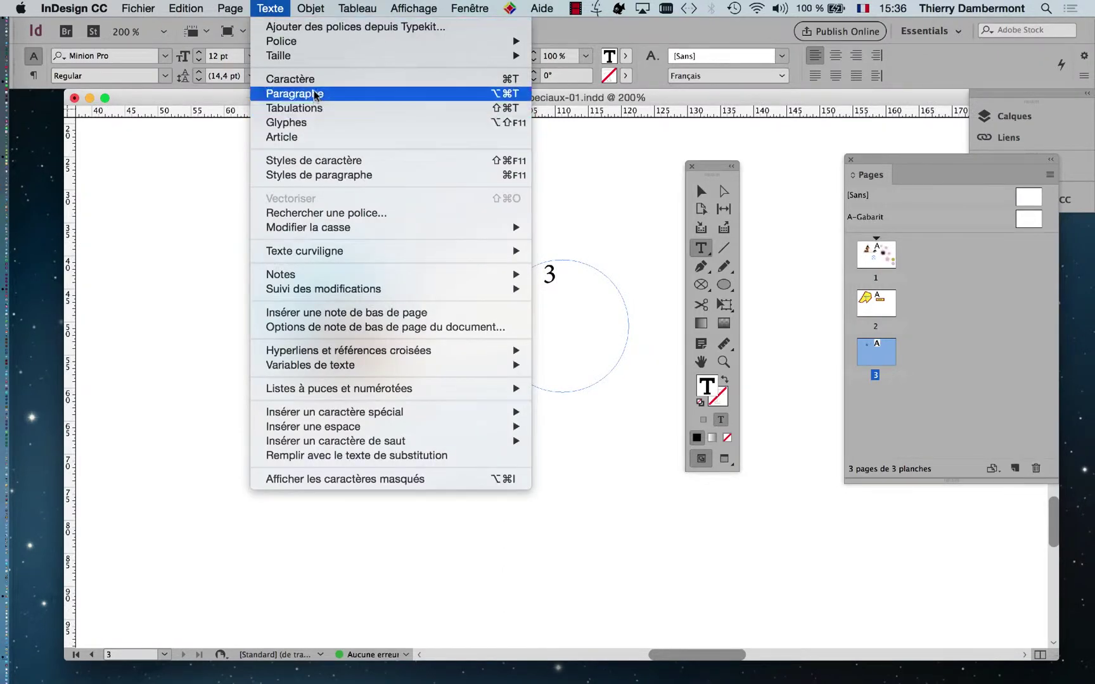
pyautogui.click(292, 78)
pyautogui.moveTo(675, 252); pyautogui.dragTo(255, 177)
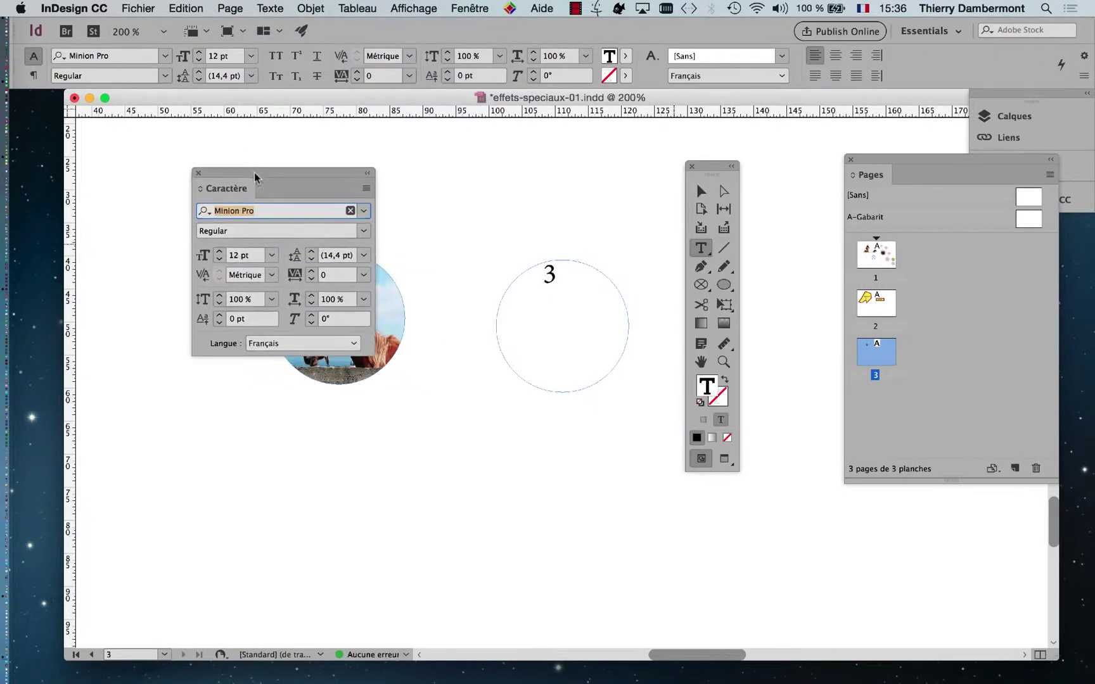
pyautogui.click(219, 251)
pyautogui.click(219, 251)
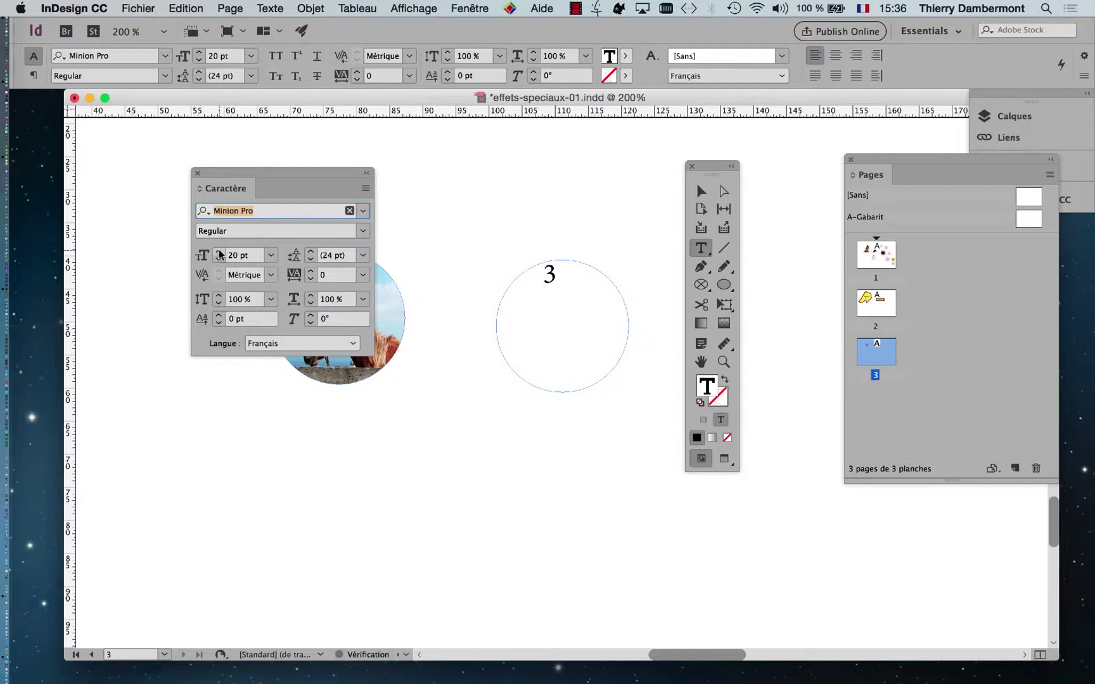
# Step: Set the font size of the whole circular text frame to 38 pt
pyautogui.click(700, 191)
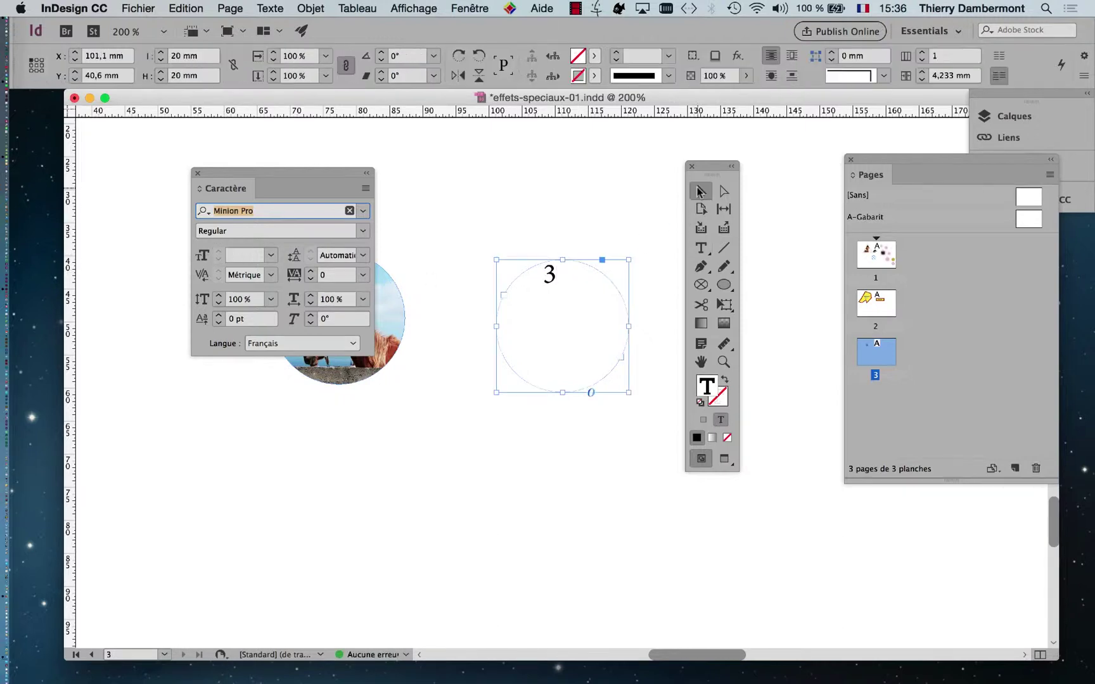
pyautogui.click(271, 255)
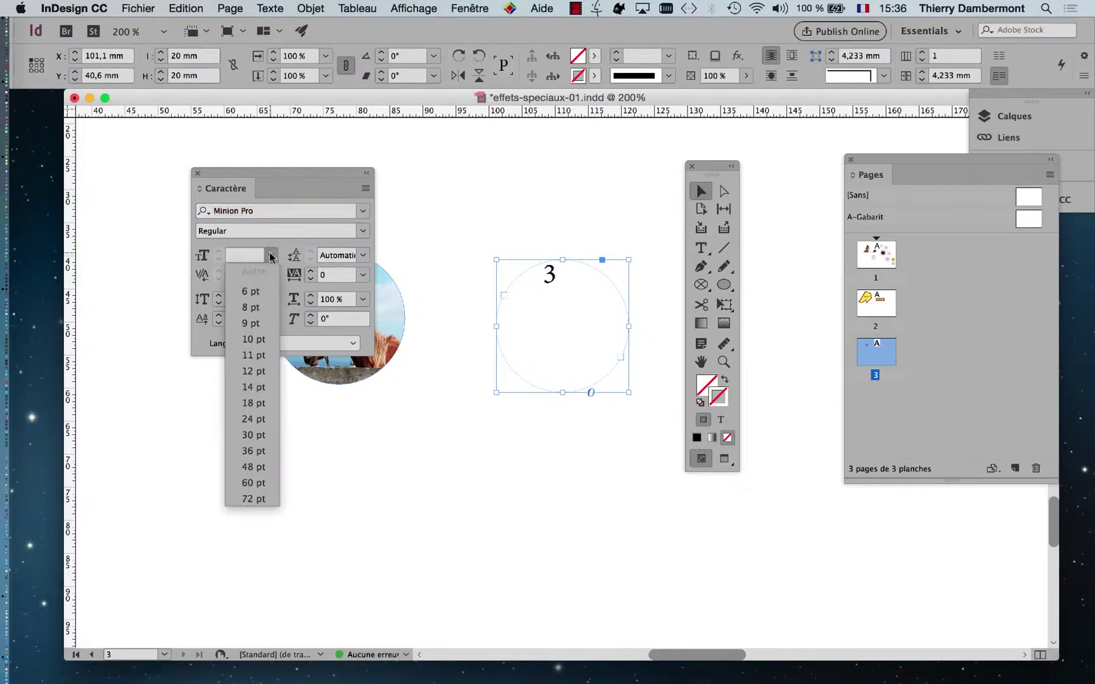
pyautogui.click(264, 384)
pyautogui.click(219, 252)
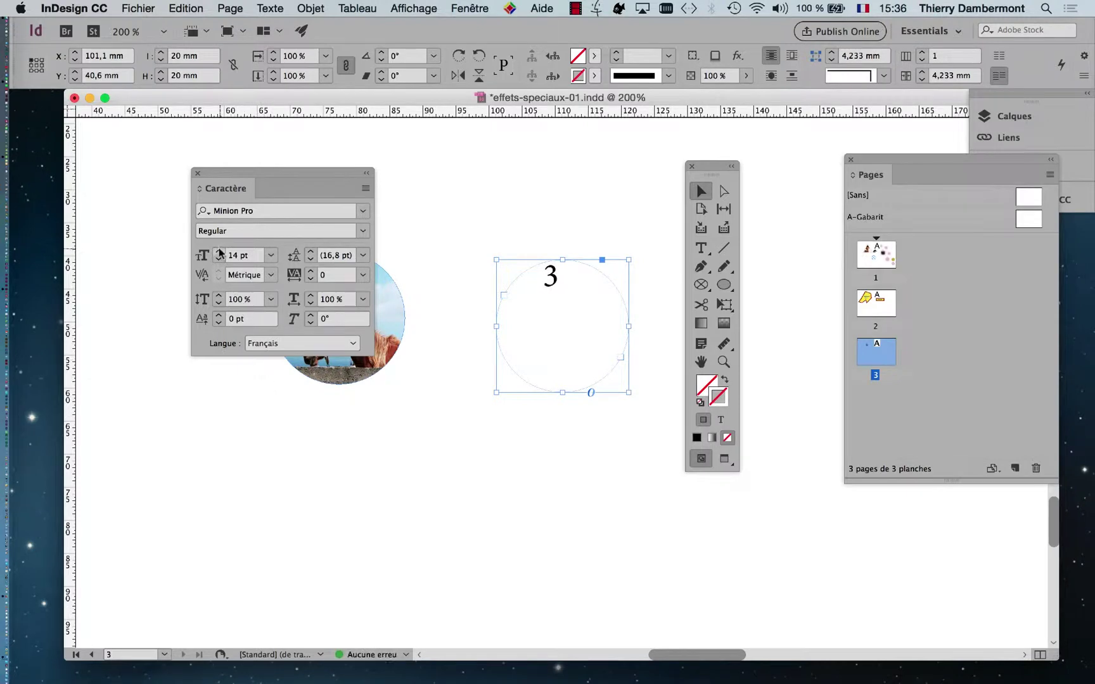
pyautogui.click(218, 252)
pyautogui.click(218, 252)
pyautogui.click(219, 252)
pyautogui.click(218, 251)
pyautogui.click(218, 252)
pyautogui.keyDown('shift'); pyautogui.click(219, 251); pyautogui.keyUp('shift')
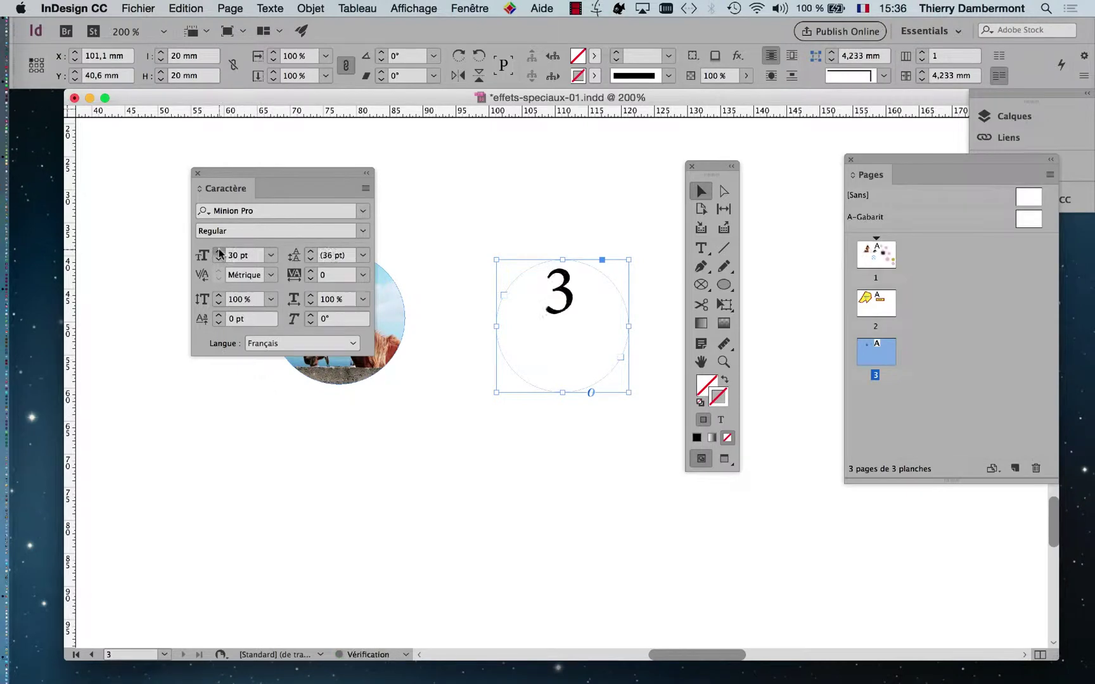
pyautogui.keyDown('shift'); pyautogui.click(219, 251); pyautogui.keyUp('shift')
pyautogui.click(219, 259)
pyautogui.click(218, 259)
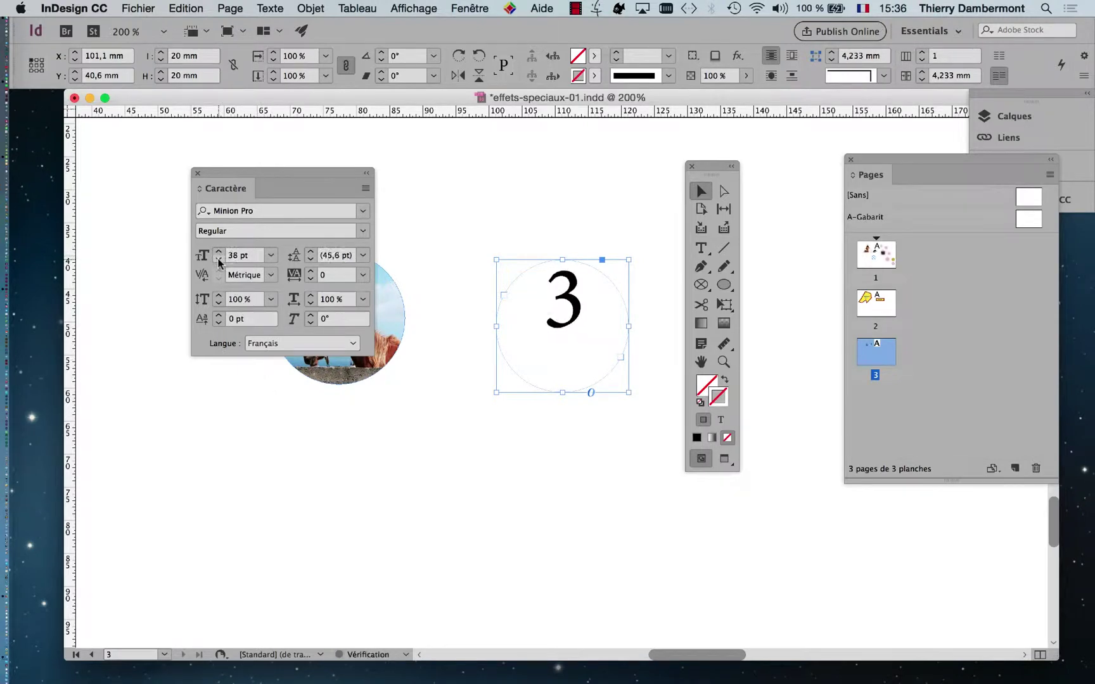
# Step: Centre the page number horizontally in the circle with centred paragraph alignment
pyautogui.click(259, 7)
pyautogui.click(280, 92)
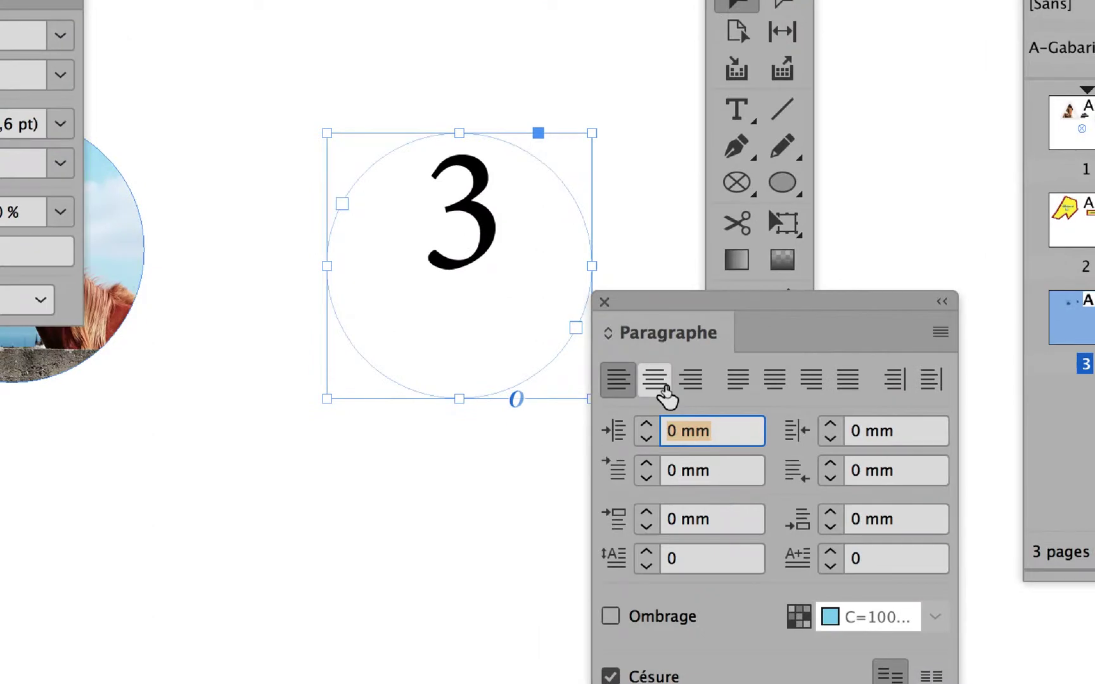
pyautogui.click(664, 387)
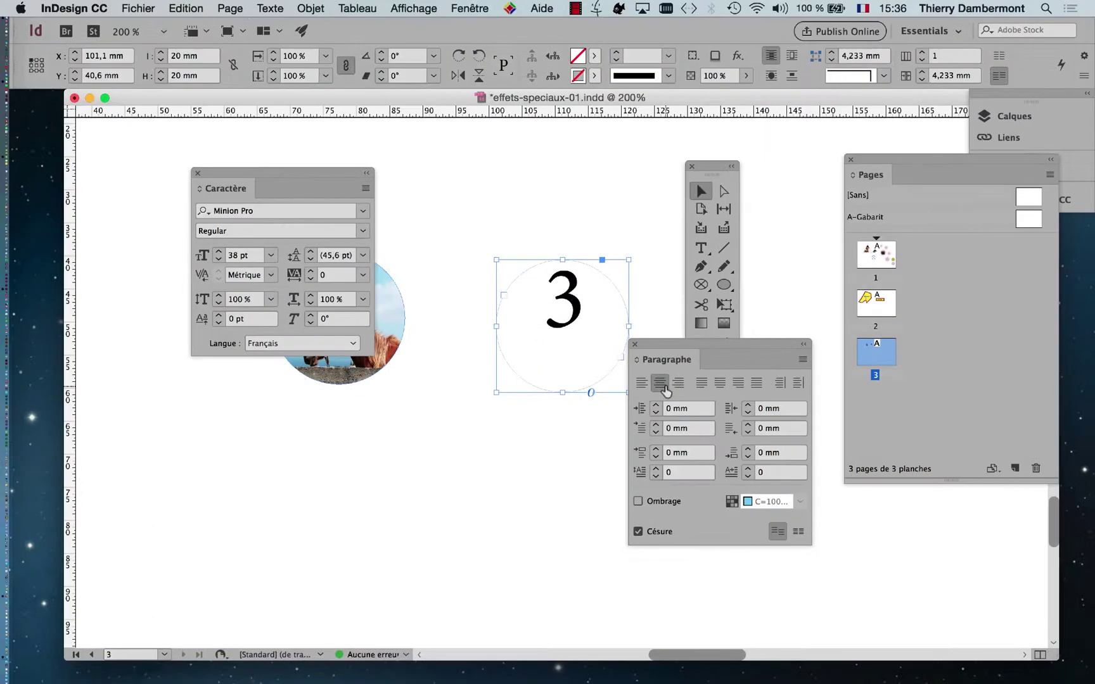
# Step: Set the circular text frame's vertical justification to Centrer in its text frame options
pyautogui.click(314, 8)
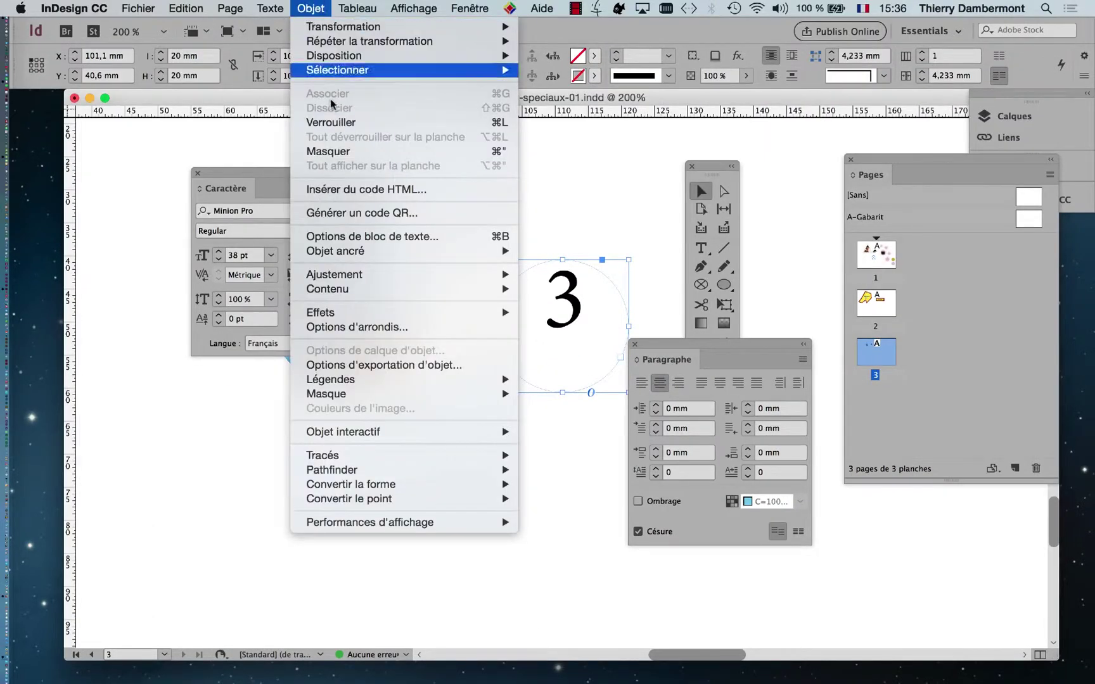
pyautogui.click(372, 237)
pyautogui.moveTo(947, 139); pyautogui.dragTo(221, 117)
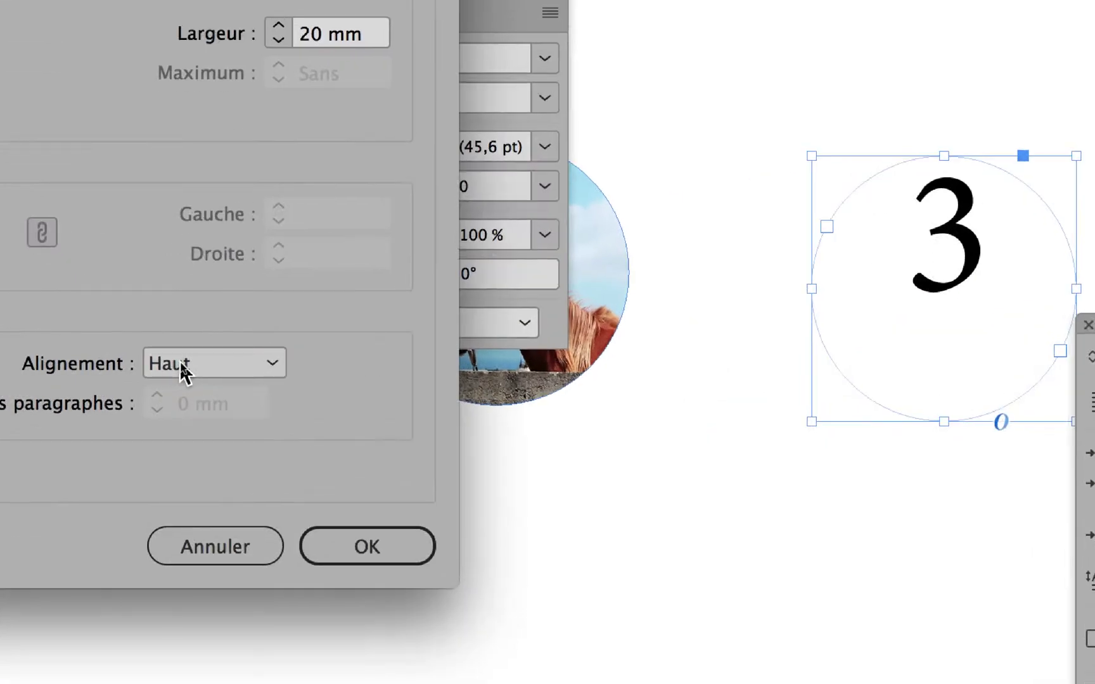
pyautogui.click(183, 366)
pyautogui.click(195, 396)
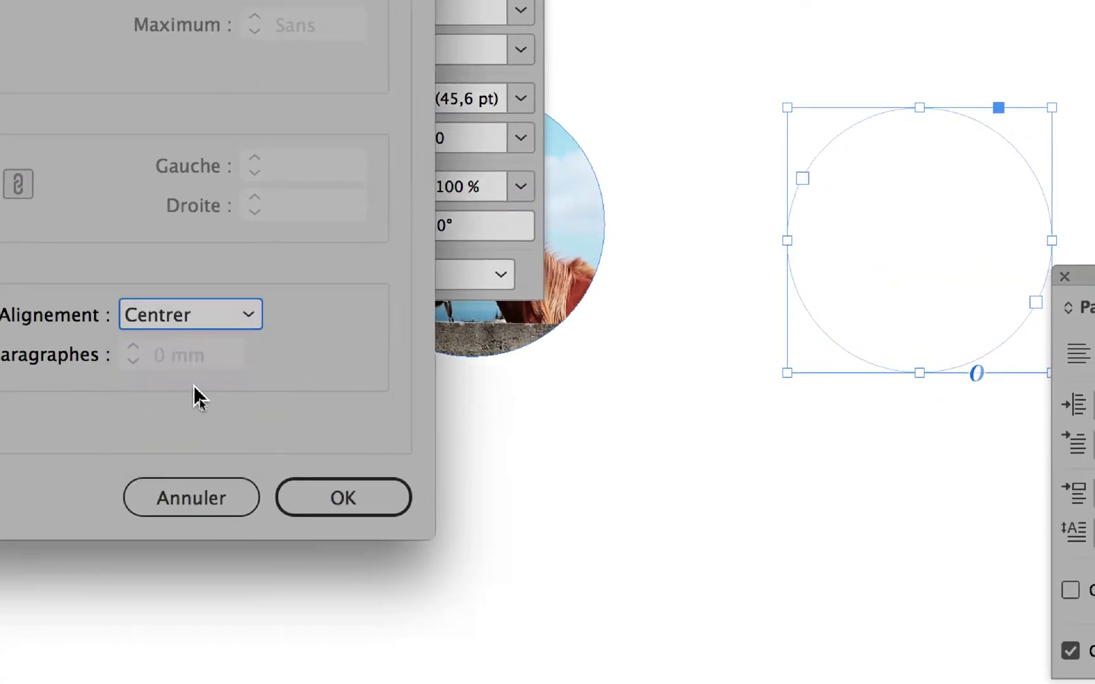
pyautogui.click(343, 498)
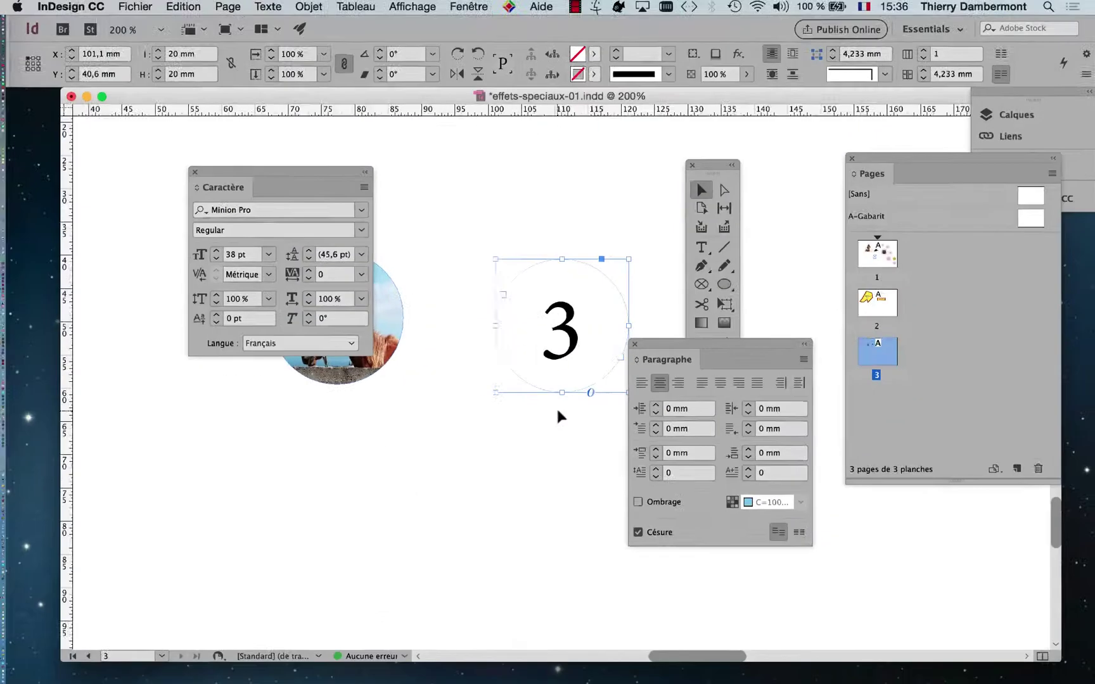
# Step: Move the page number circle closer to the horse picture, to about X 92 mm and Y 33 mm, and deselect it
pyautogui.moveTo(337, 177); pyautogui.dragTo(151, 135)
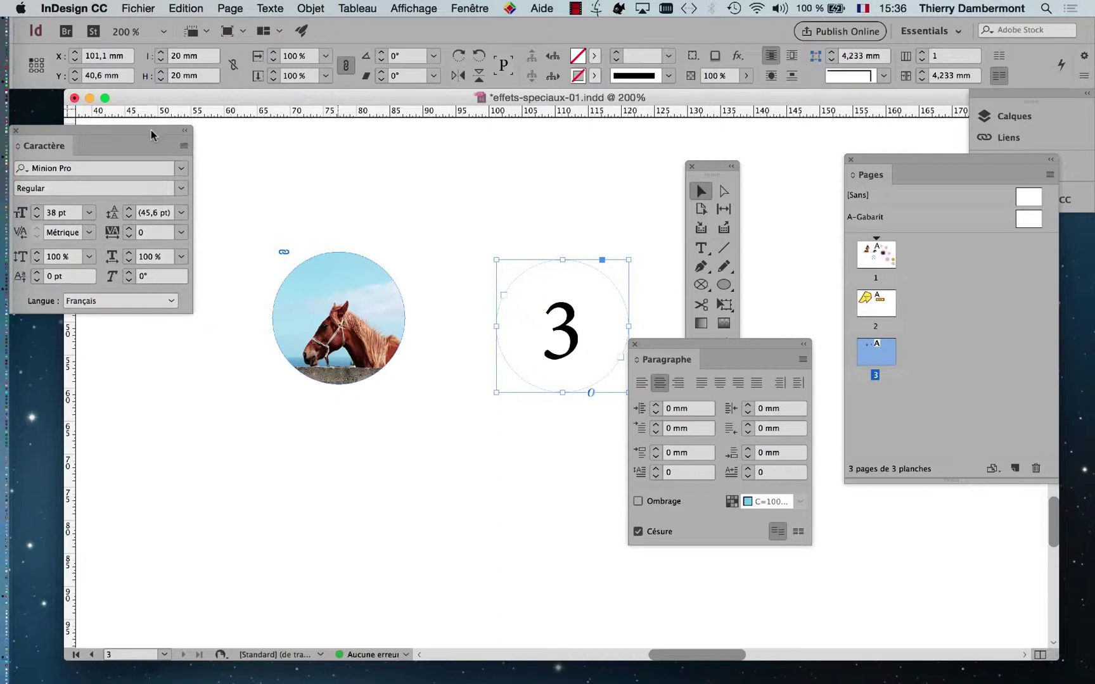
pyautogui.click(447, 441)
pyautogui.moveTo(518, 320); pyautogui.dragTo(496, 357)
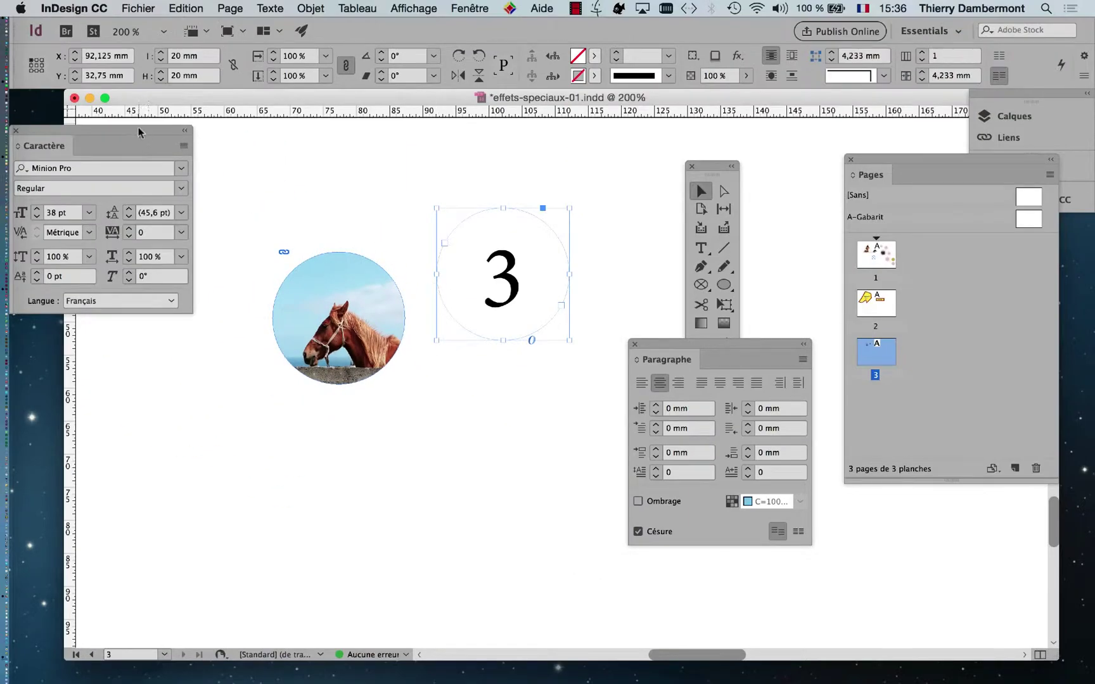
pyautogui.moveTo(140, 132); pyautogui.dragTo(163, 174)
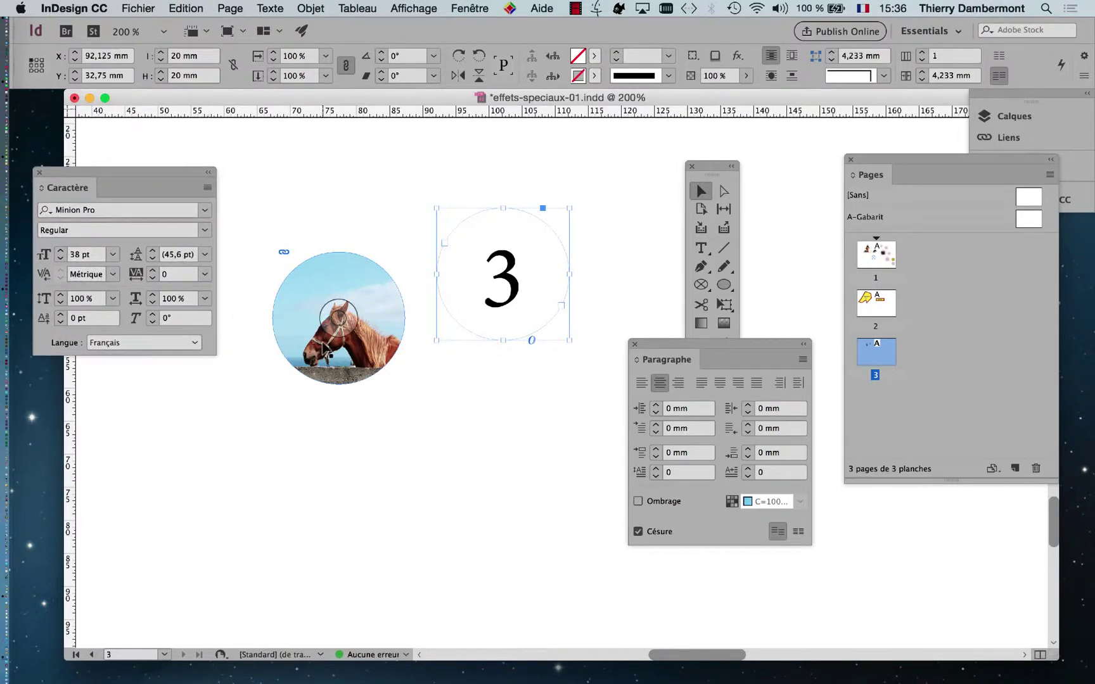
pyautogui.click(319, 436)
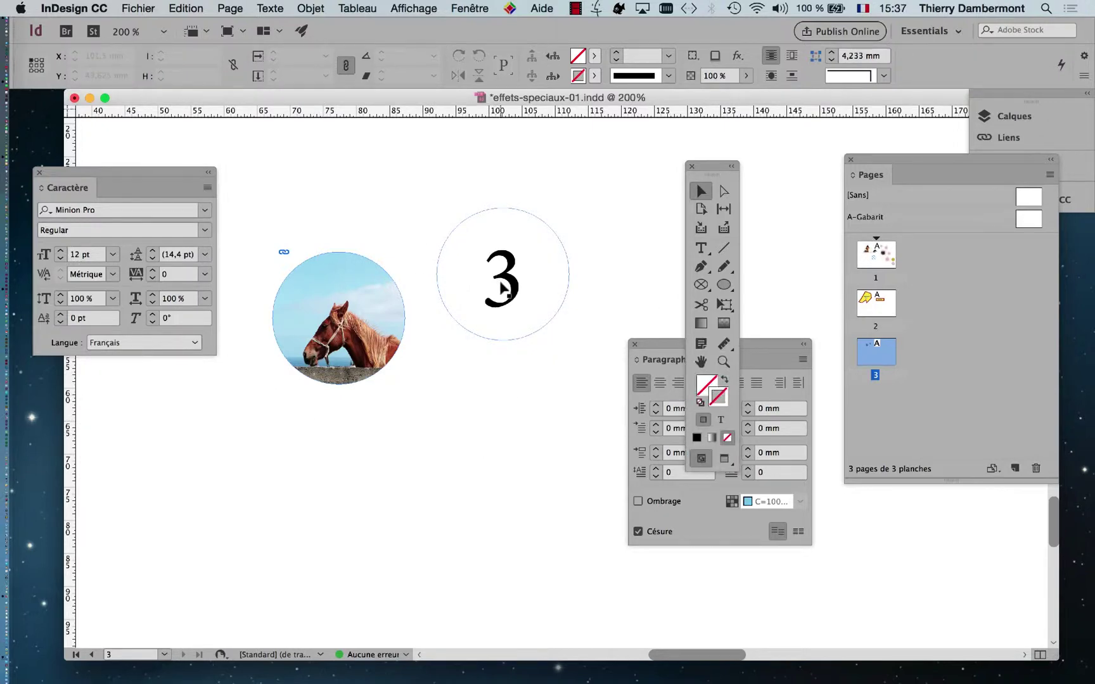
# Step: Review the vertical justification setting in the page number circle's text frame options
pyautogui.scroll(-3, 500, 286)
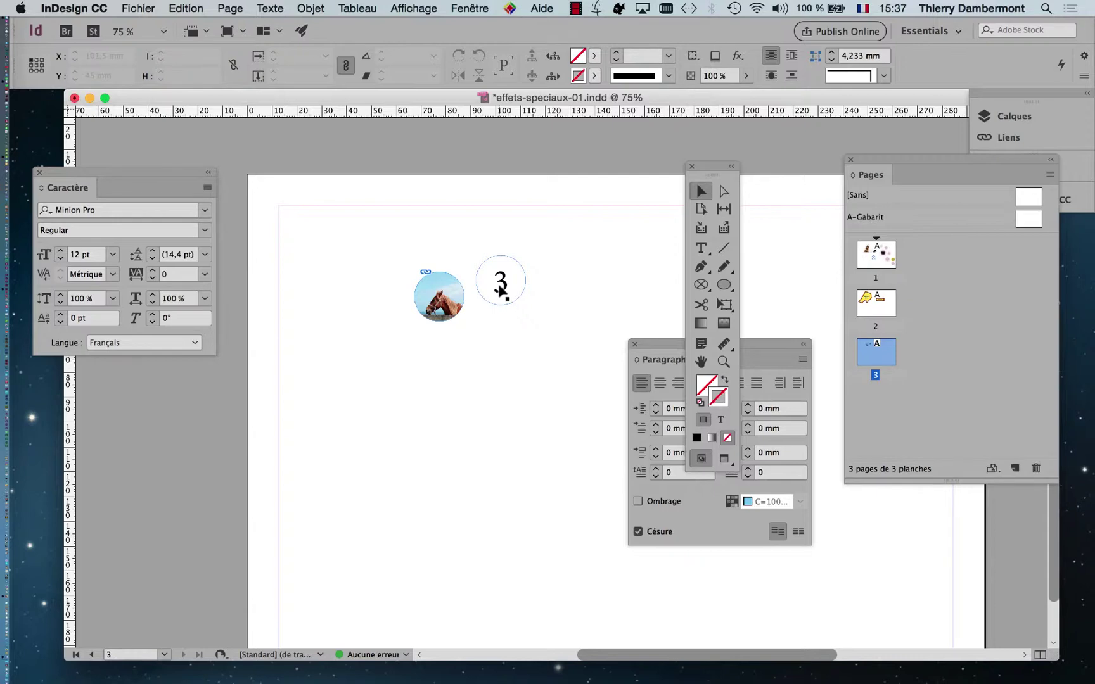
pyautogui.scroll(2, 516, 291)
pyautogui.scroll(2, 516, 291)
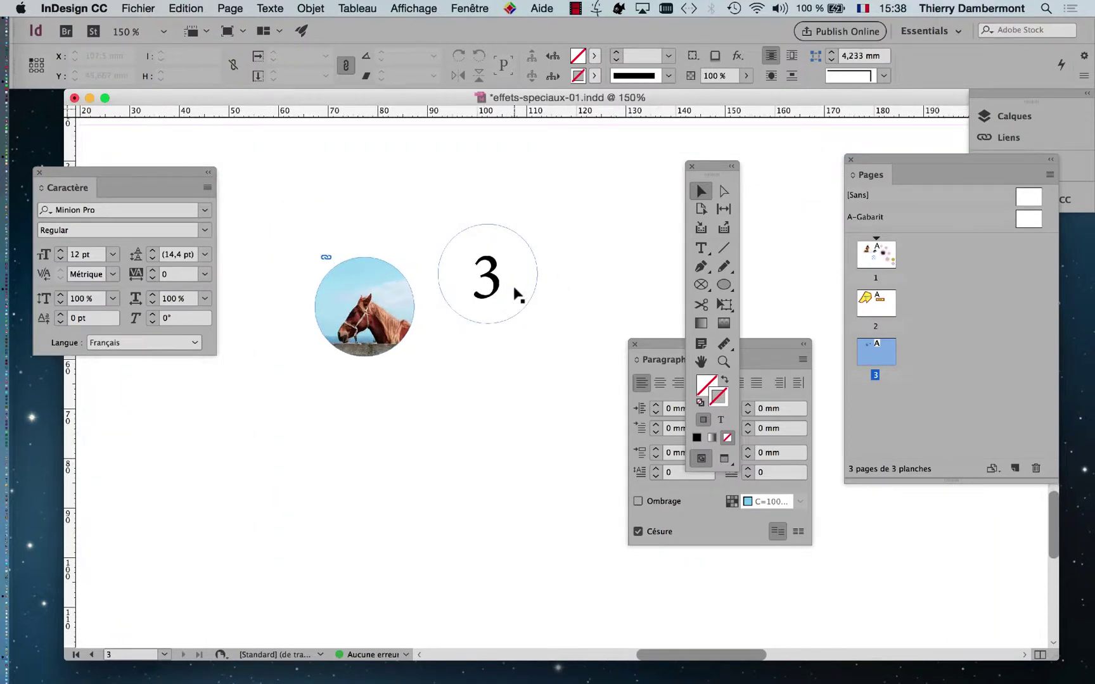
pyautogui.scroll(2, 517, 293)
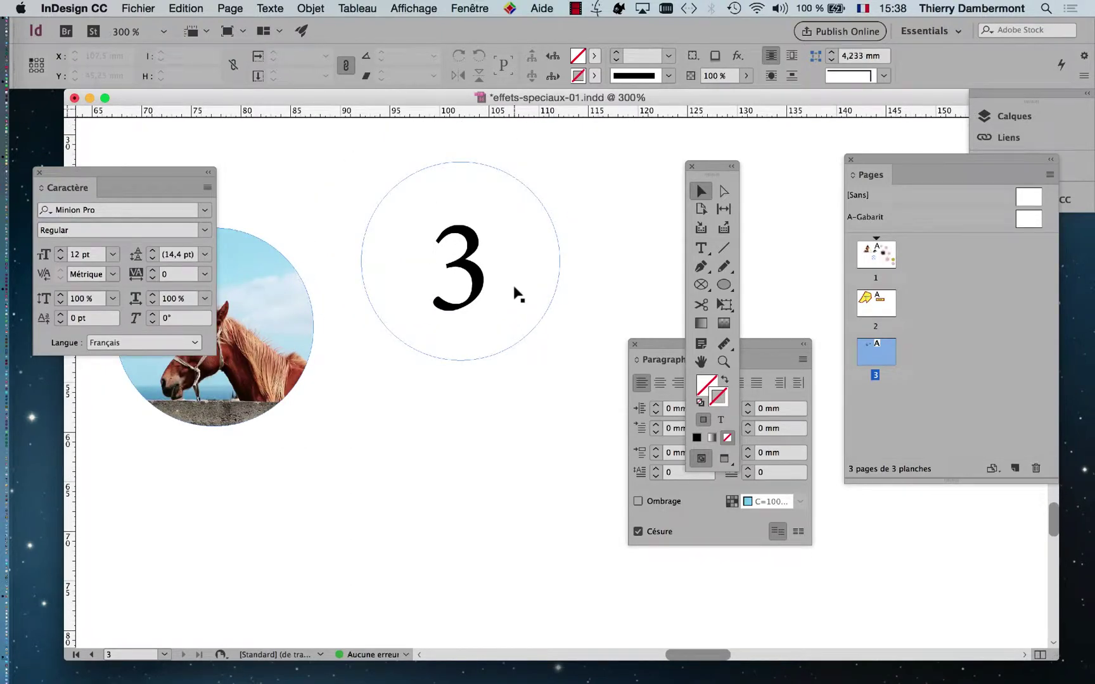
pyautogui.click(512, 265)
pyautogui.click(309, 8)
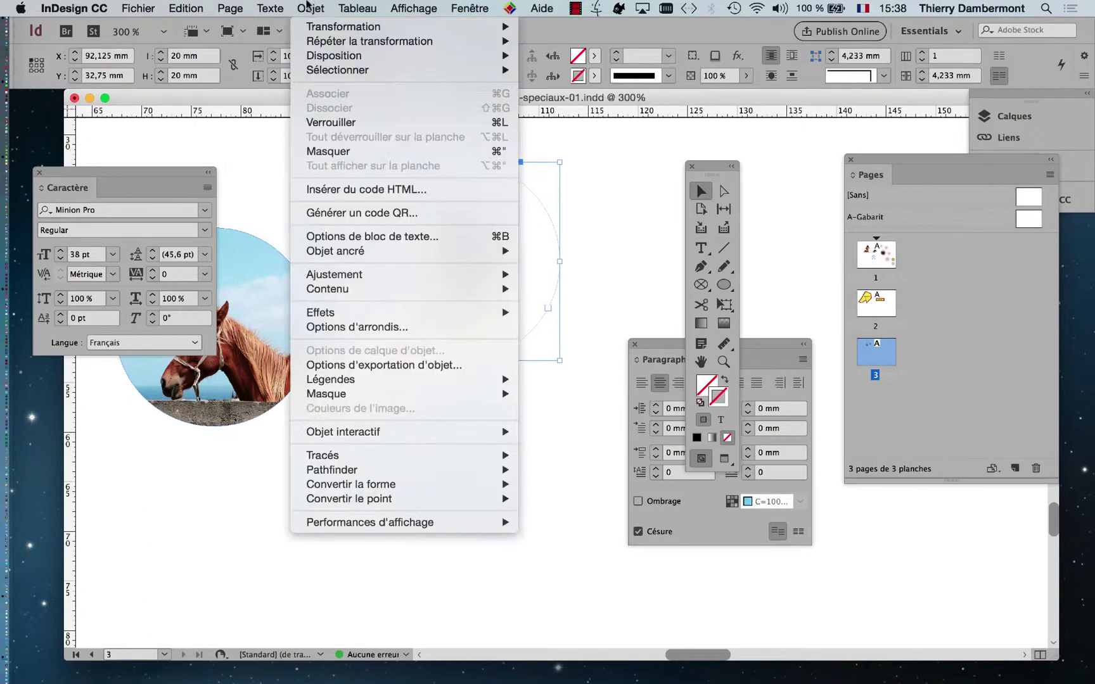
pyautogui.click(378, 235)
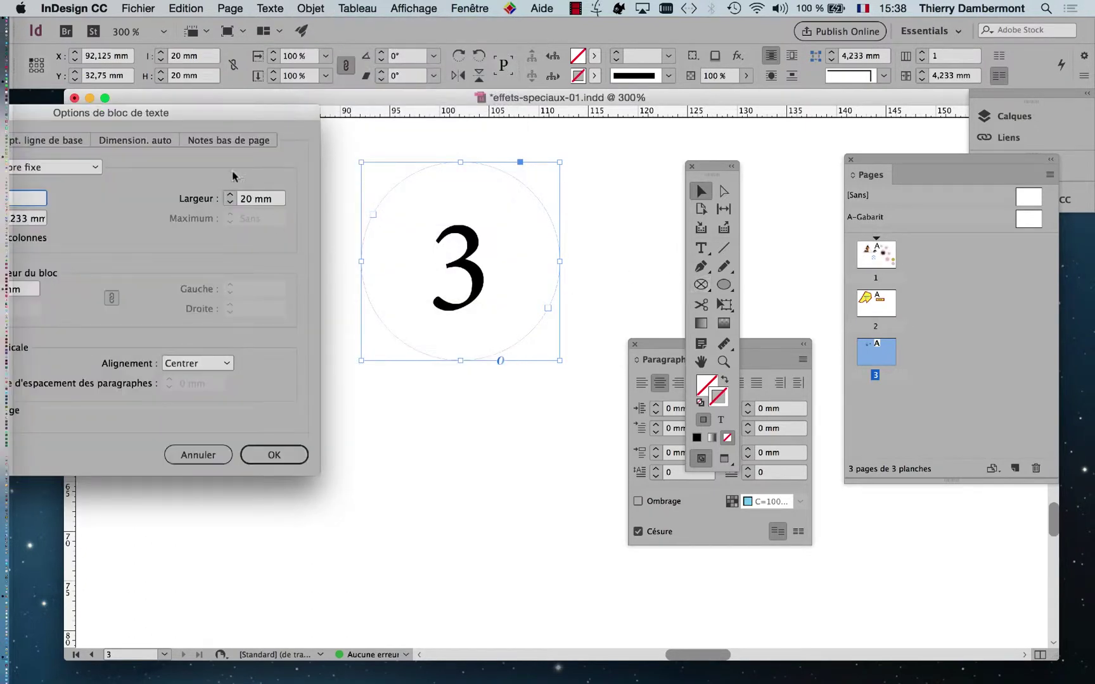
pyautogui.moveTo(161, 117); pyautogui.dragTo(858, 103)
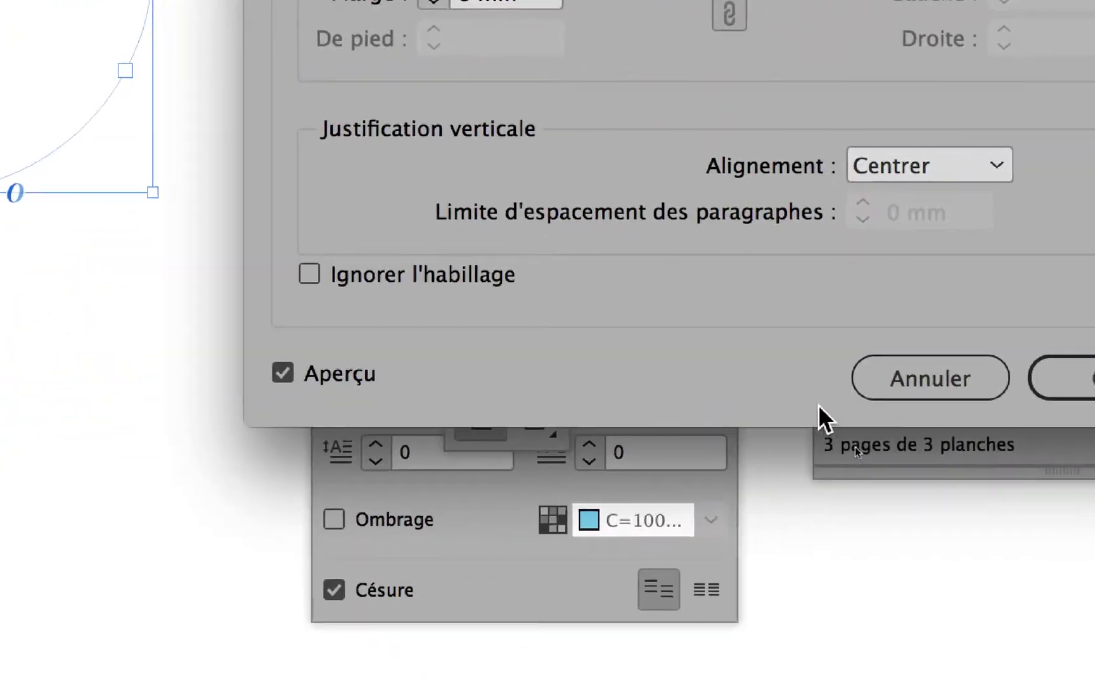
pyautogui.click(833, 409)
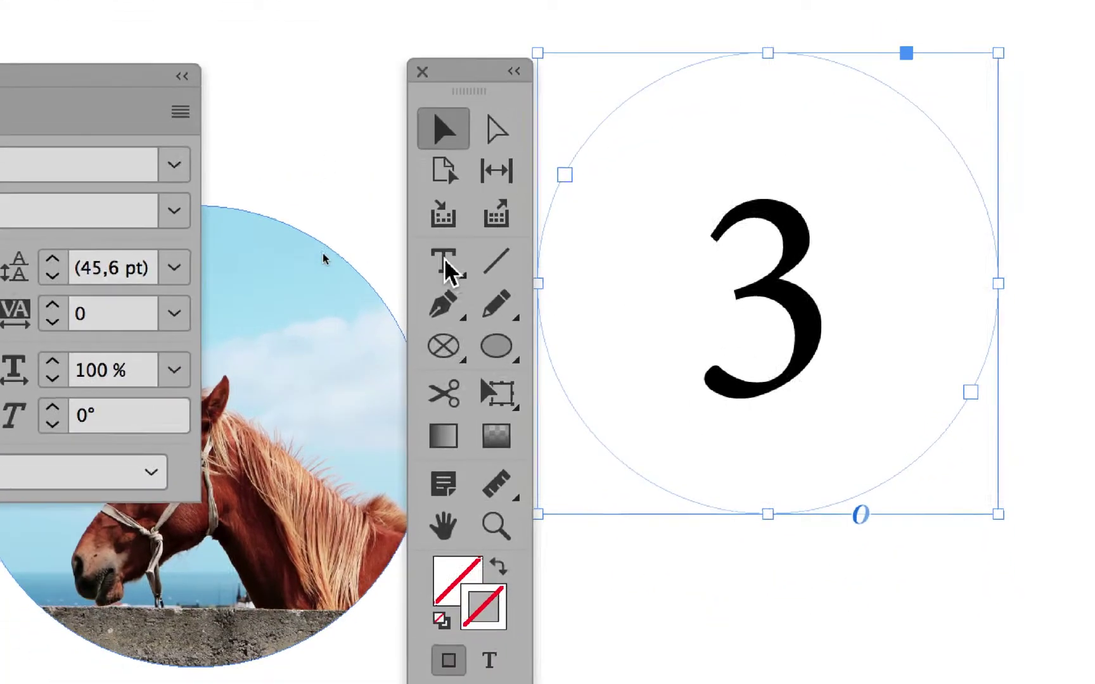
# Step: Select the page number inside the circle with the Type tool, and move the floating tool and character palettes clear of it
pyautogui.click(439, 387)
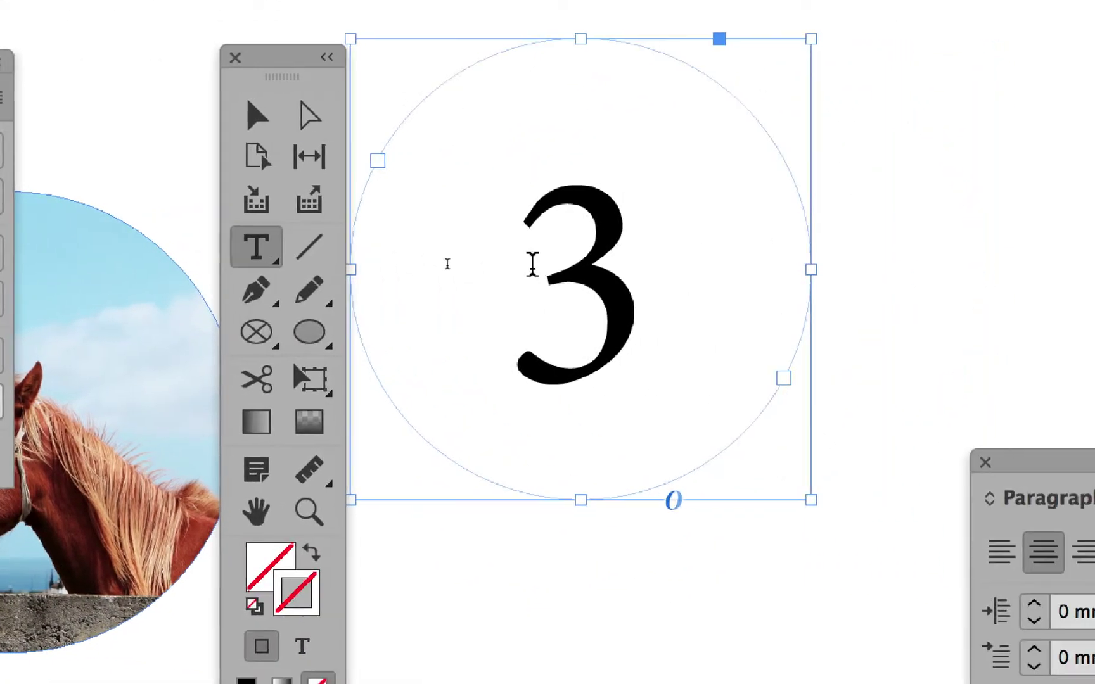
pyautogui.click(533, 267)
pyautogui.doubleClick(606, 276)
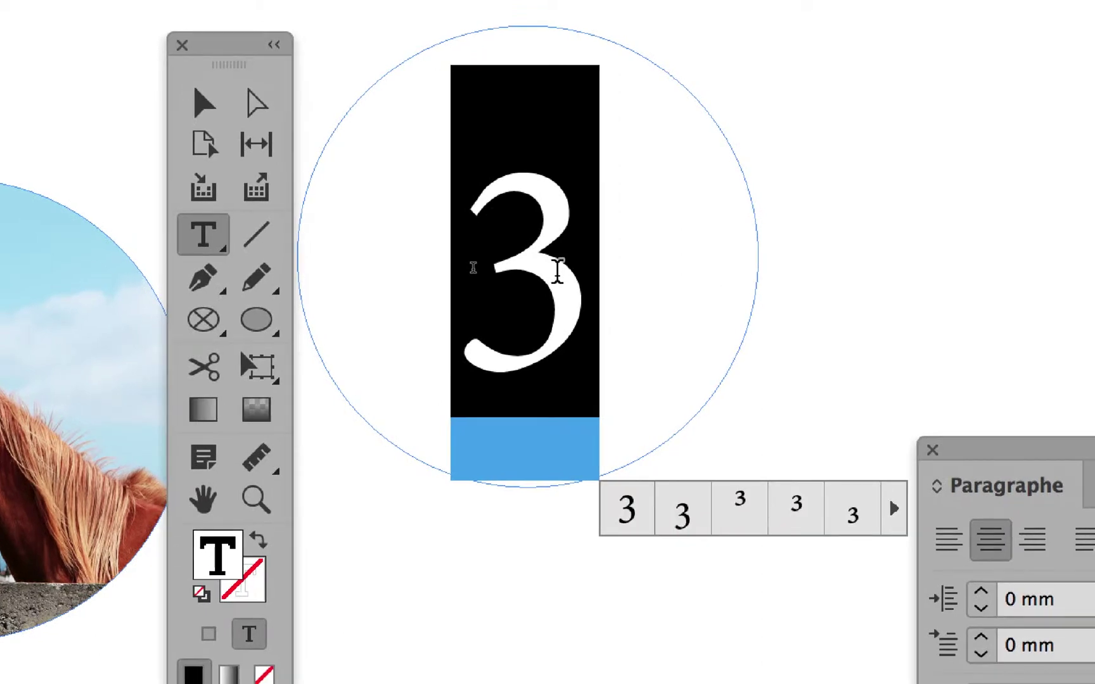
pyautogui.press('Escape')
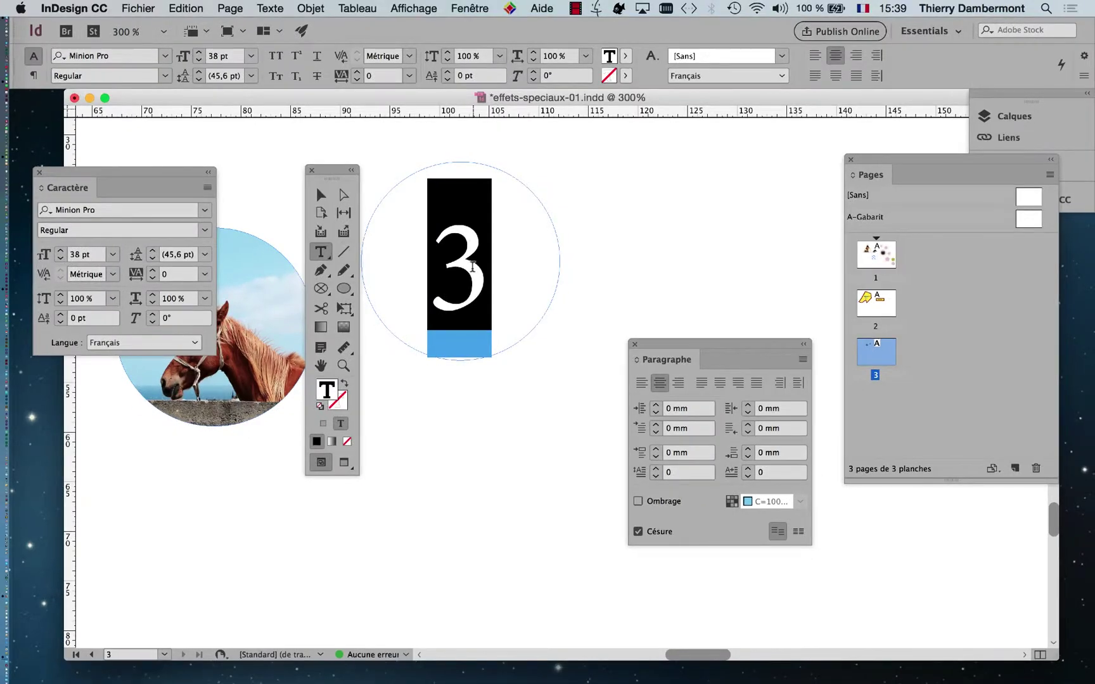
pyautogui.click(464, 531)
pyautogui.moveTo(314, 170); pyautogui.dragTo(114, 407)
pyautogui.moveTo(129, 171); pyautogui.dragTo(625, 138)
pyautogui.moveTo(127, 413); pyautogui.dragTo(129, 152)
pyautogui.moveTo(574, 135)
pyautogui.mouseDown()
pyautogui.moveTo(560, 138)
pyautogui.moveTo(581, 136)
pyautogui.mouseUp()
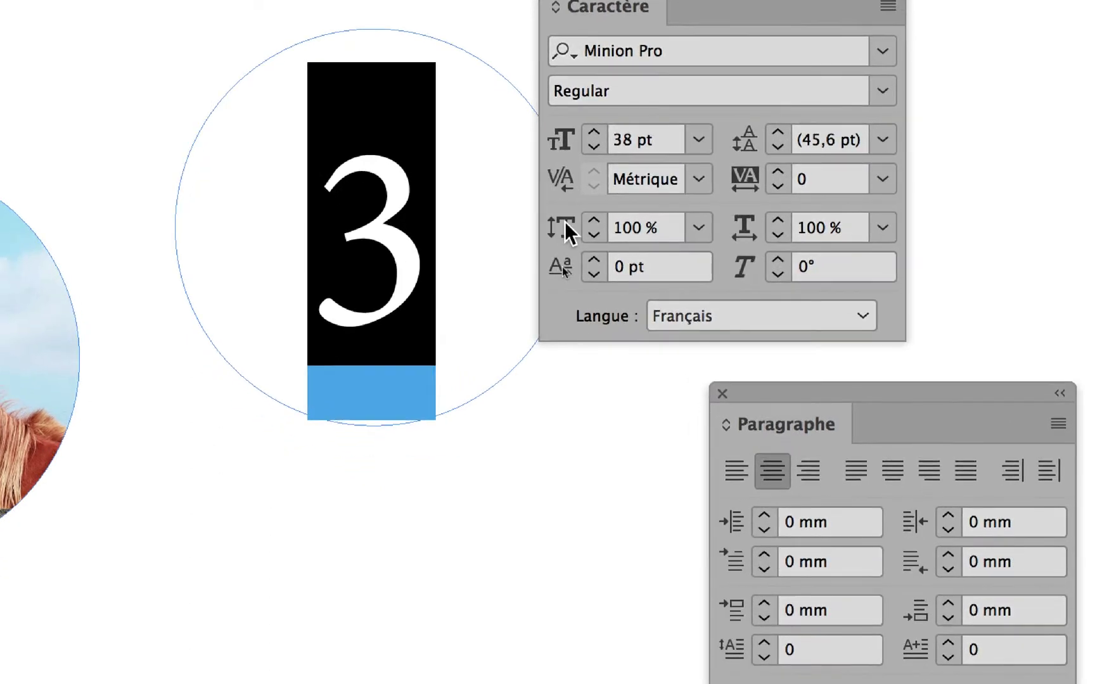
# Step: Try raising the page number's baseline shift to 3 pt, and bring it back to 0 pt
pyautogui.click(594, 261)
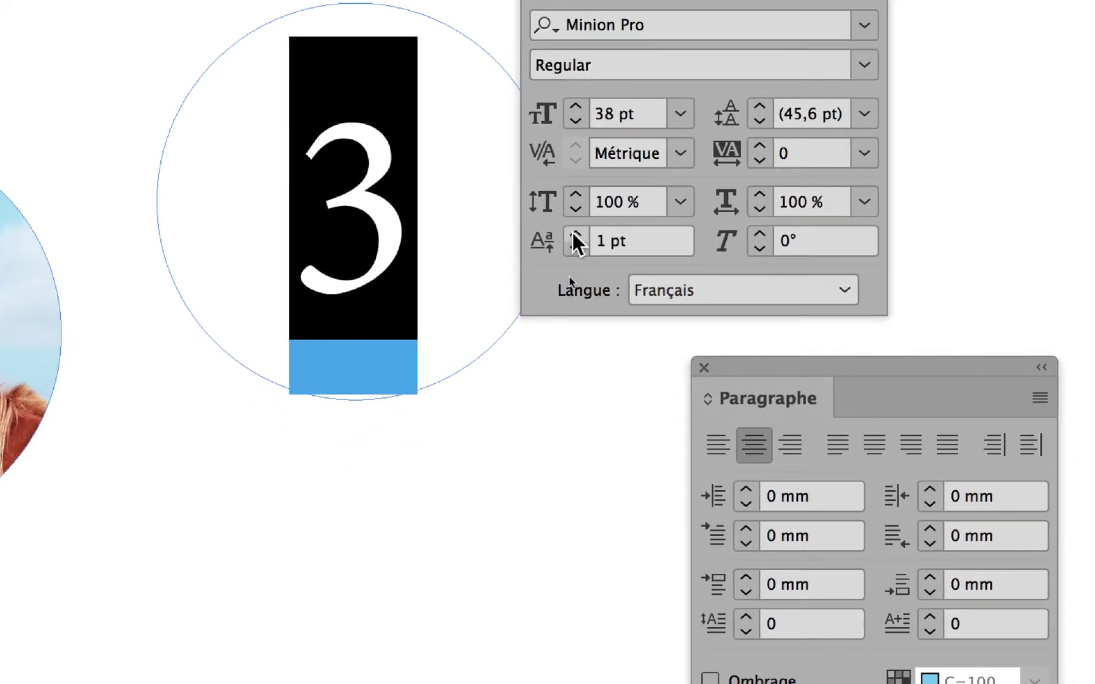
pyautogui.click(594, 260)
pyautogui.click(575, 234)
pyautogui.click(574, 235)
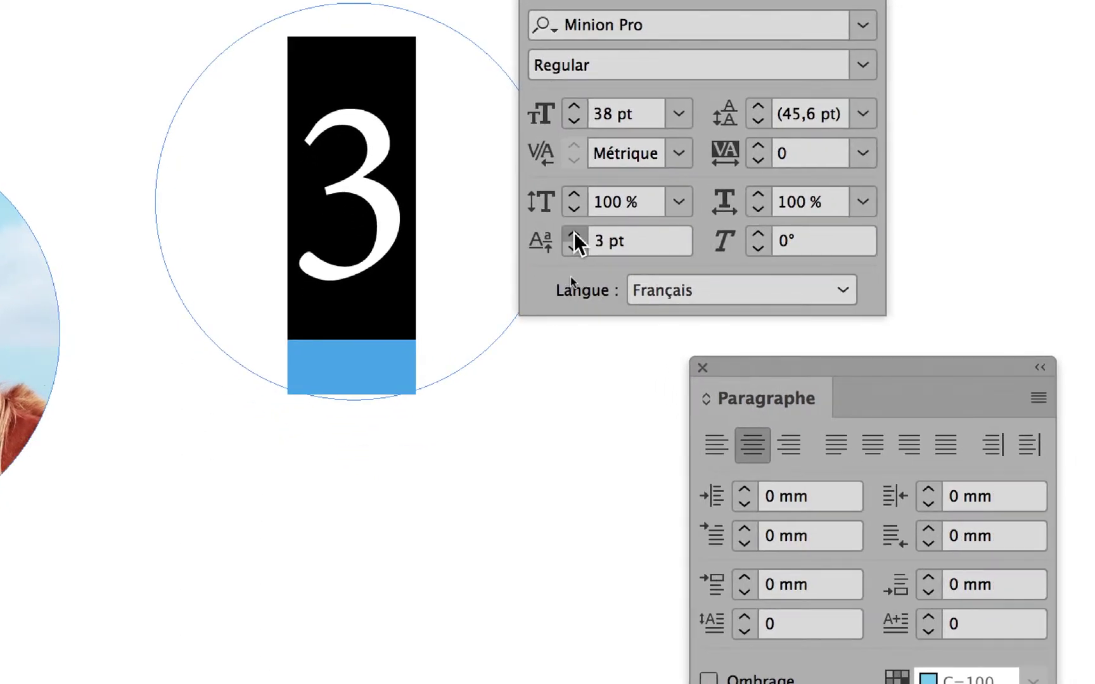
pyautogui.click(573, 237)
pyautogui.click(574, 237)
pyautogui.click(574, 237)
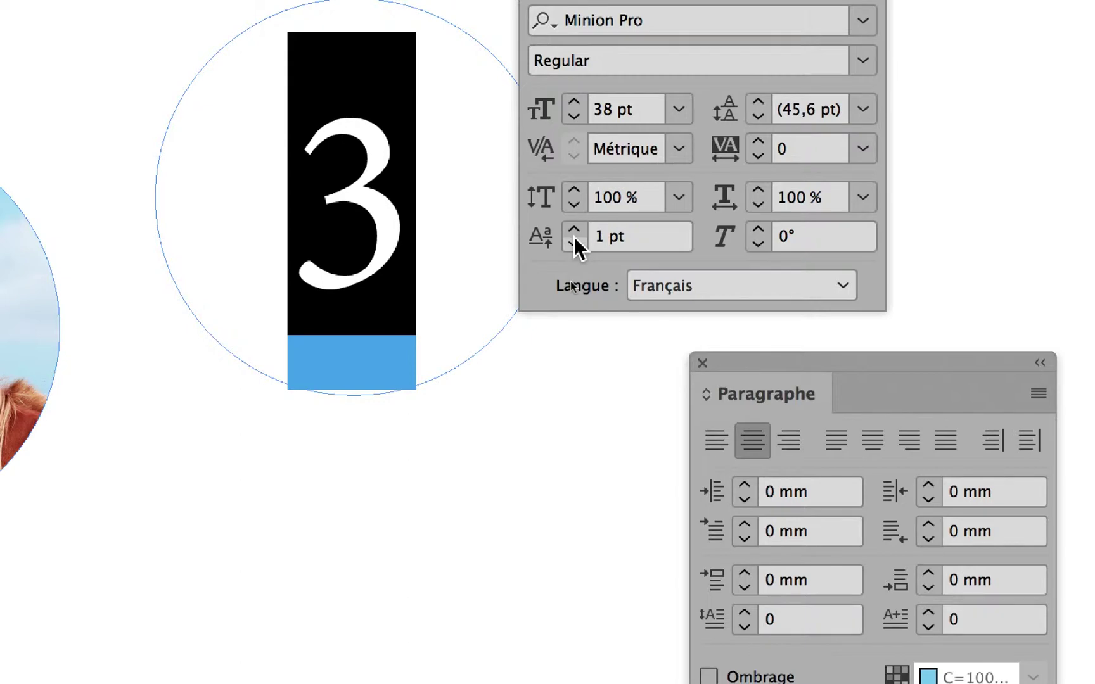
pyautogui.click(573, 232)
pyautogui.click(573, 237)
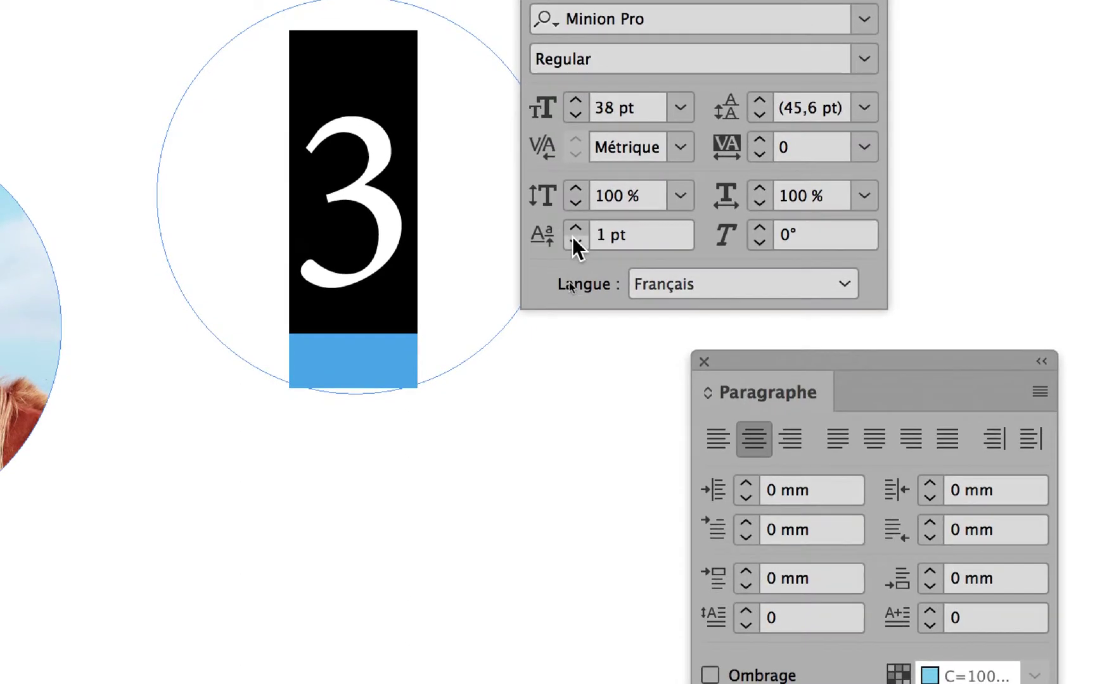
pyautogui.click(573, 237)
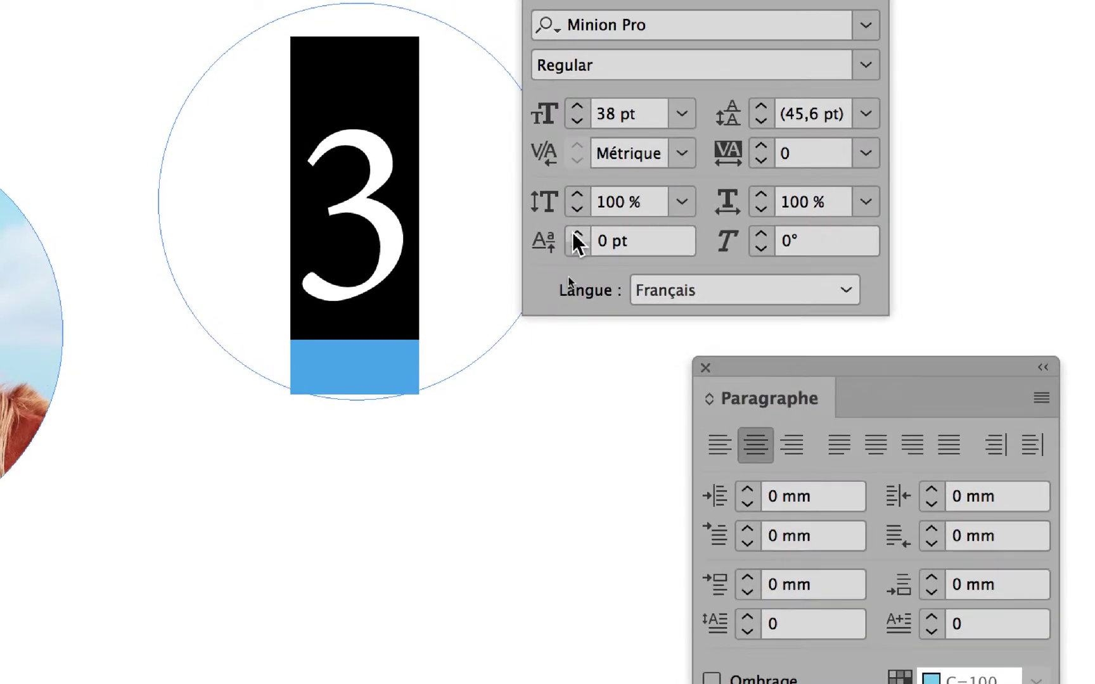
# Step: Set the page number's baseline shift to 2 pt
pyautogui.click(575, 234)
pyautogui.click(576, 247)
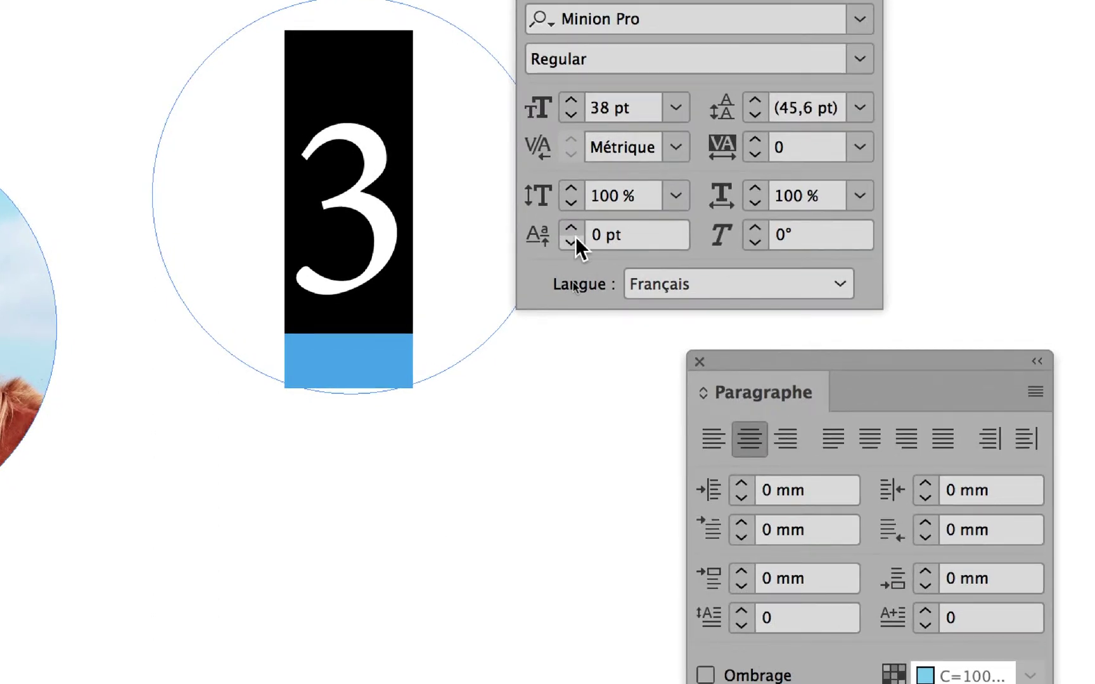
pyautogui.click(574, 229)
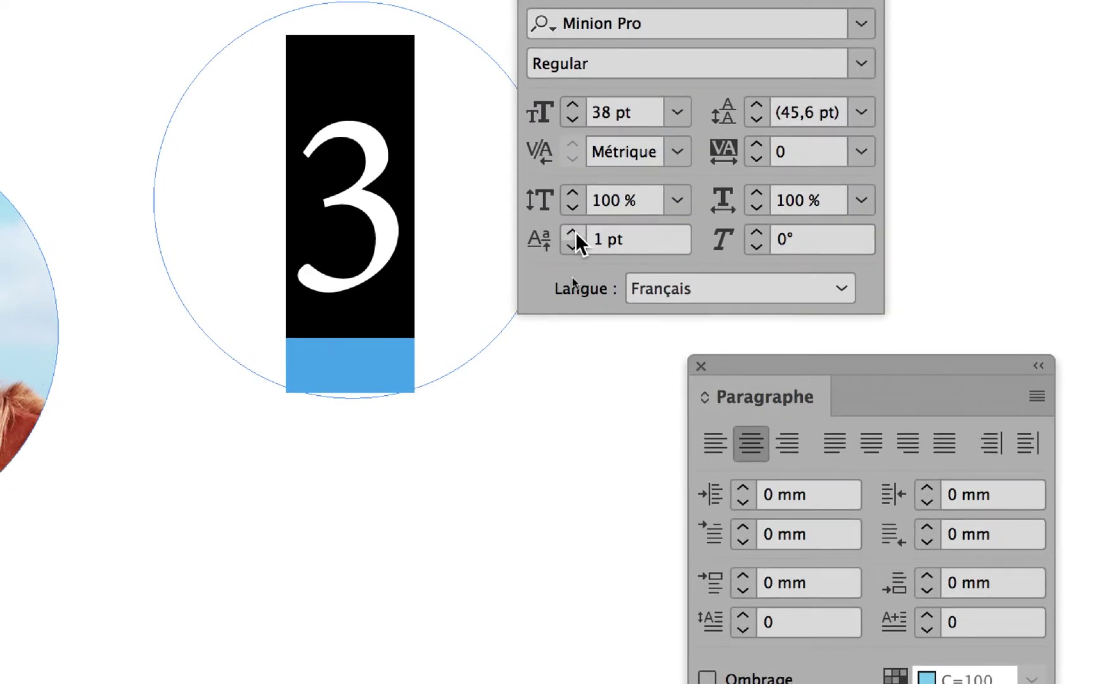
pyautogui.click(575, 229)
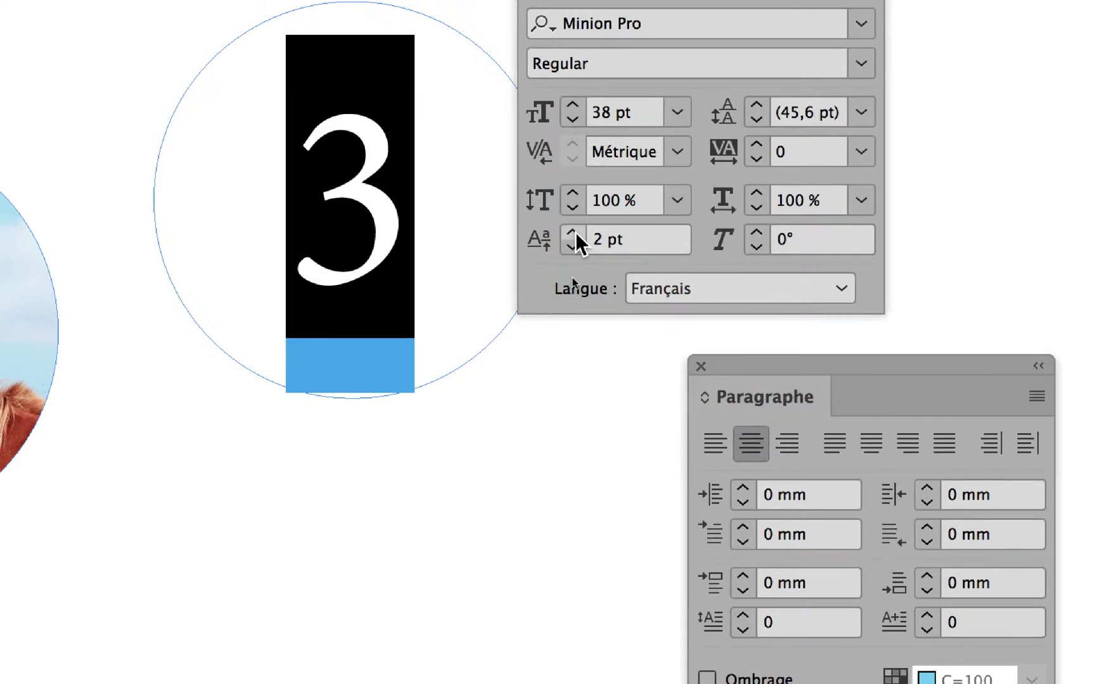
# Step: Try lowering the page number's baseline shift to -6 pt, and restore it to 2 pt
pyautogui.click(572, 245)
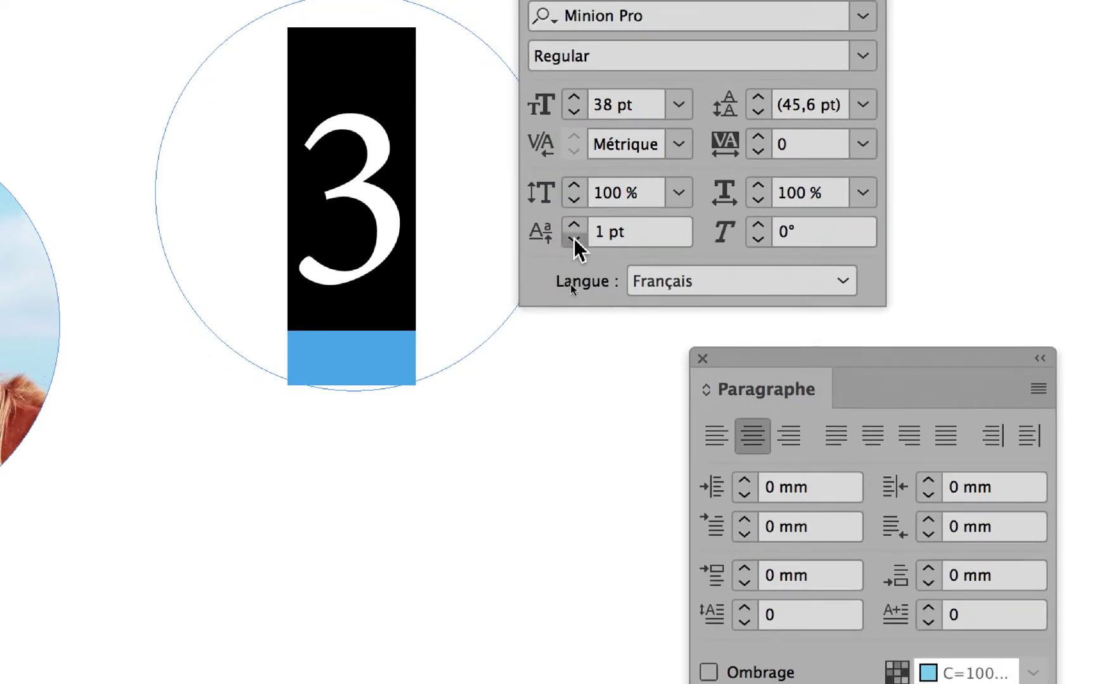
pyautogui.click(572, 246)
pyautogui.click(572, 245)
pyautogui.click(572, 246)
pyautogui.click(573, 246)
pyautogui.click(572, 246)
pyautogui.click(572, 246)
pyautogui.click(574, 240)
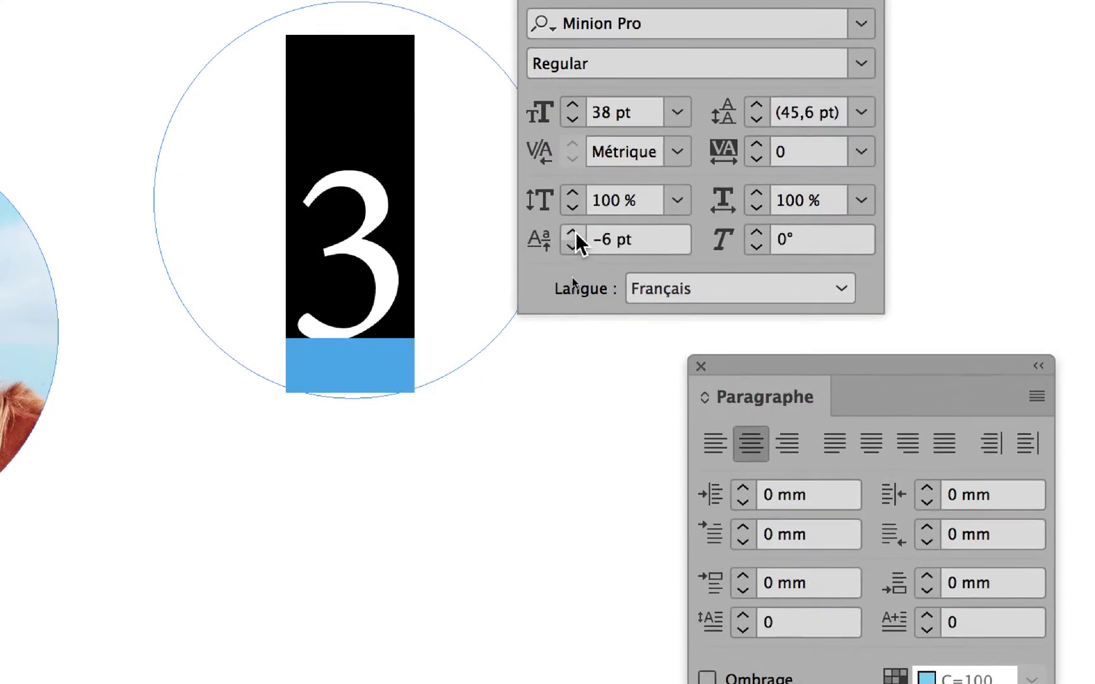
pyautogui.click(574, 226)
pyautogui.click(575, 226)
pyautogui.click(574, 225)
pyautogui.click(574, 226)
pyautogui.click(574, 225)
pyautogui.click(574, 226)
pyautogui.click(576, 231)
pyautogui.click(576, 232)
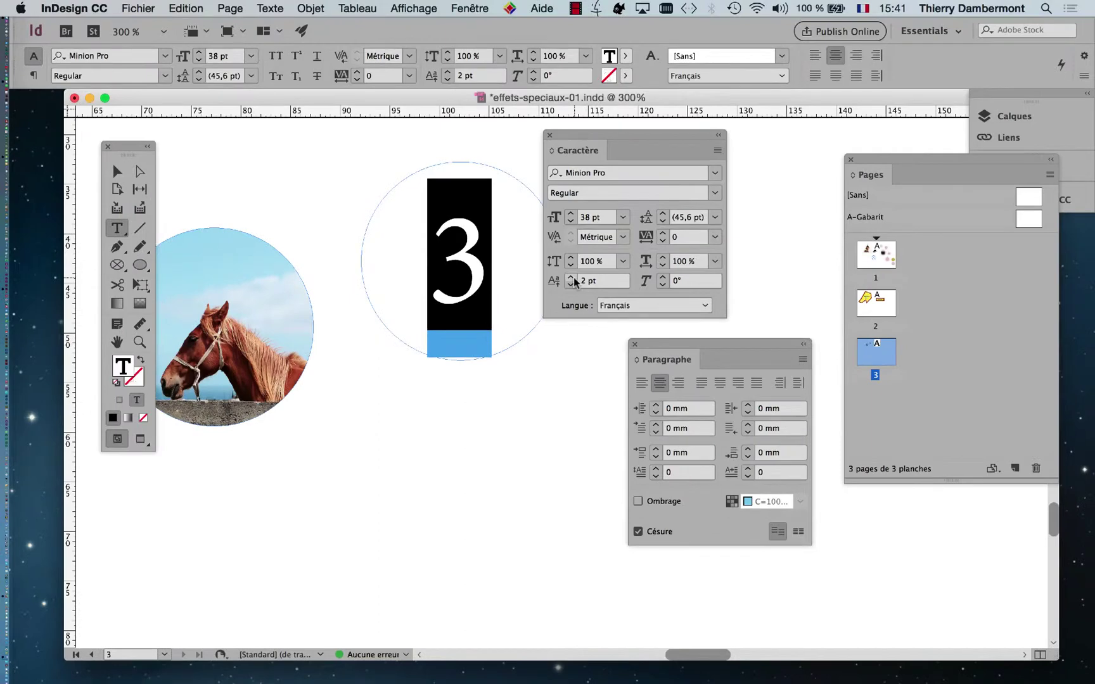
# Step: Reselect the page number in the circle, set its baseline shift to 3 pt, and deselect it
pyautogui.click(480, 274)
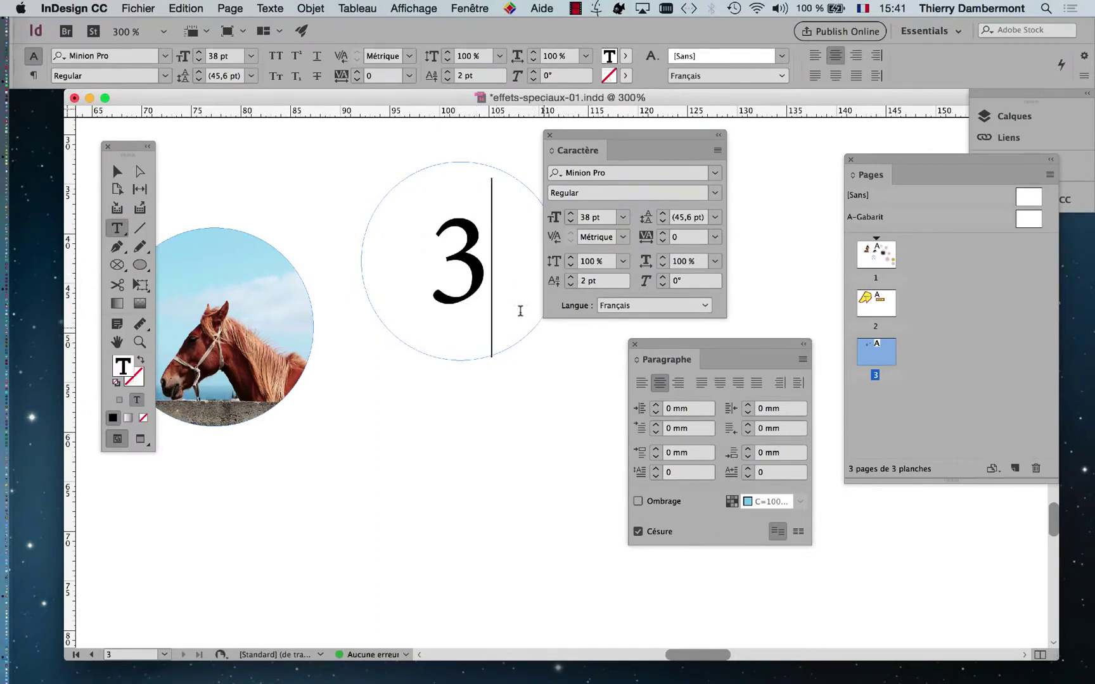
pyautogui.doubleClick(457, 277)
pyautogui.click(570, 277)
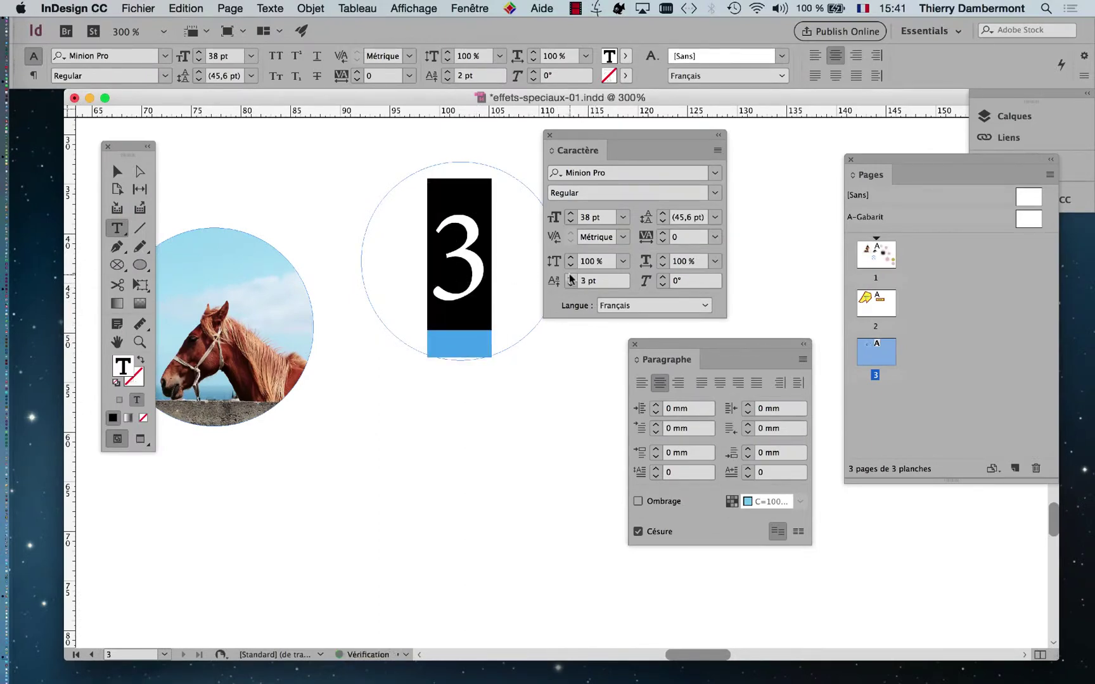
pyautogui.click(484, 279)
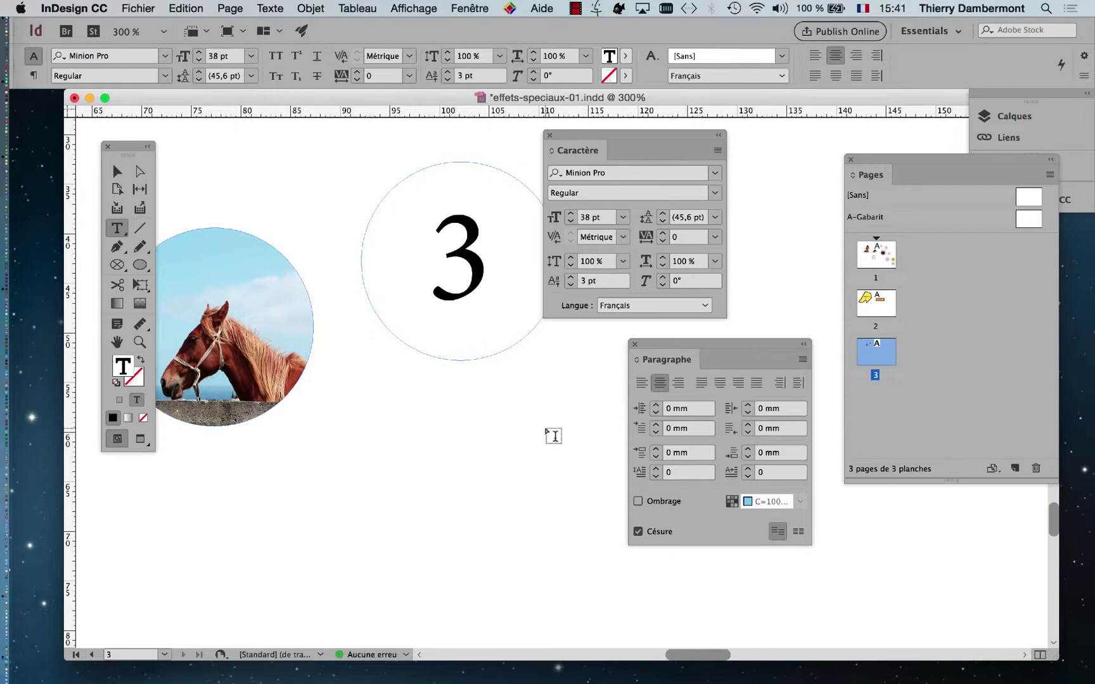
# Step: Switch to Firefox and close the two open tabs with the offset screening search and its image result
pyautogui.moveTo(25, 523)
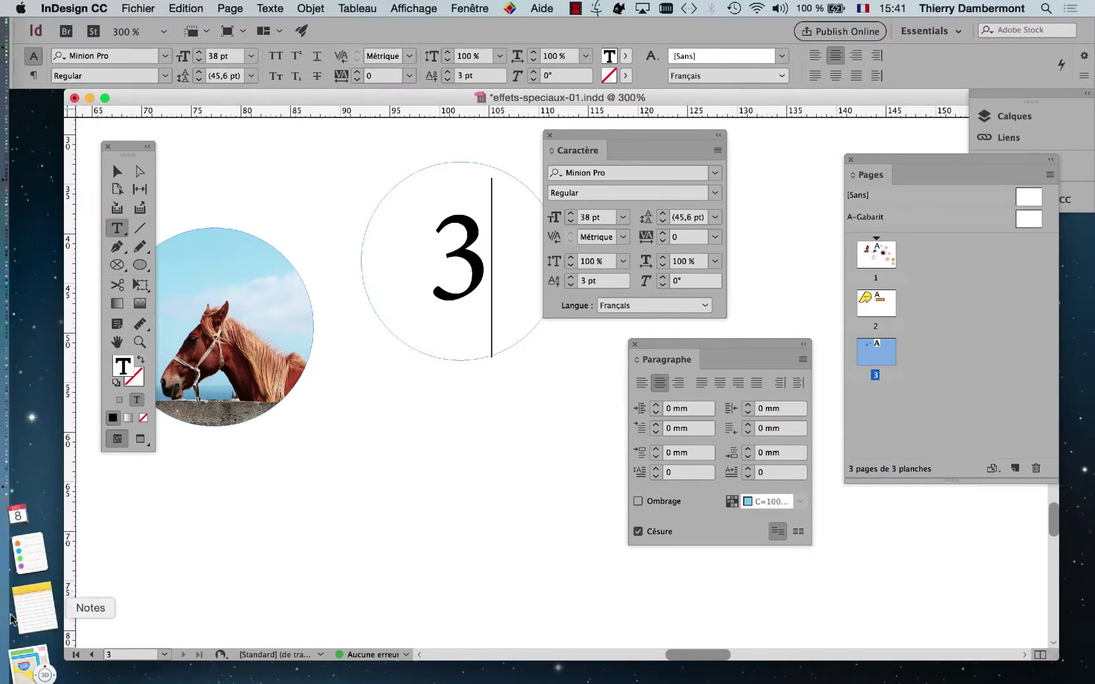
pyautogui.click(26, 606)
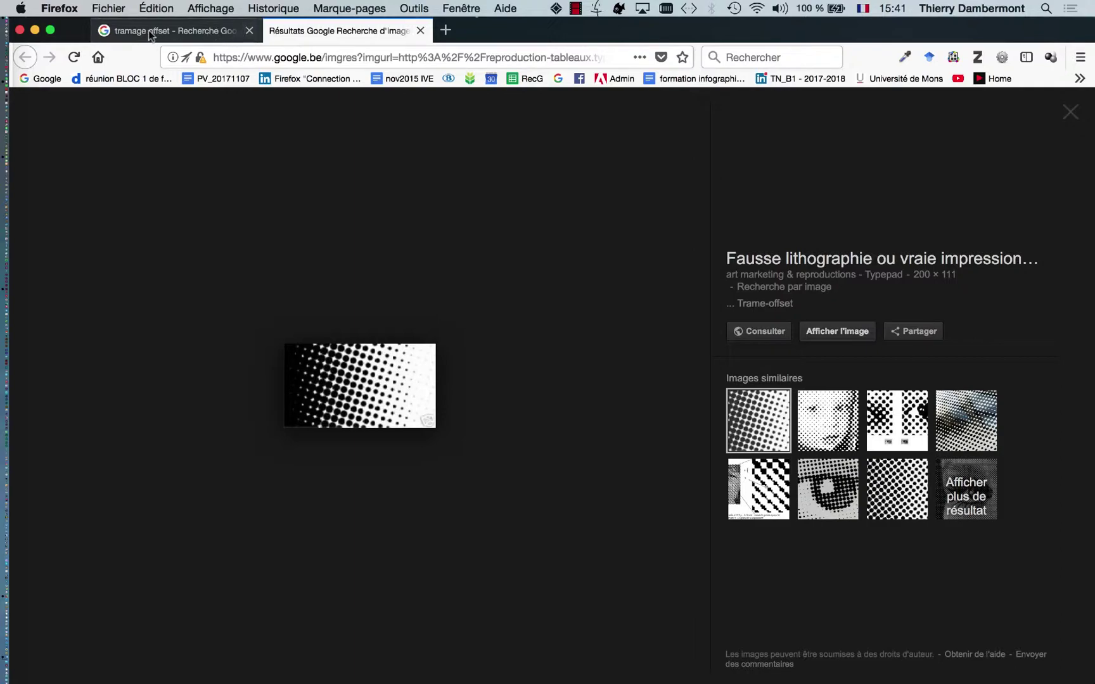
pyautogui.click(421, 30)
pyautogui.click(249, 30)
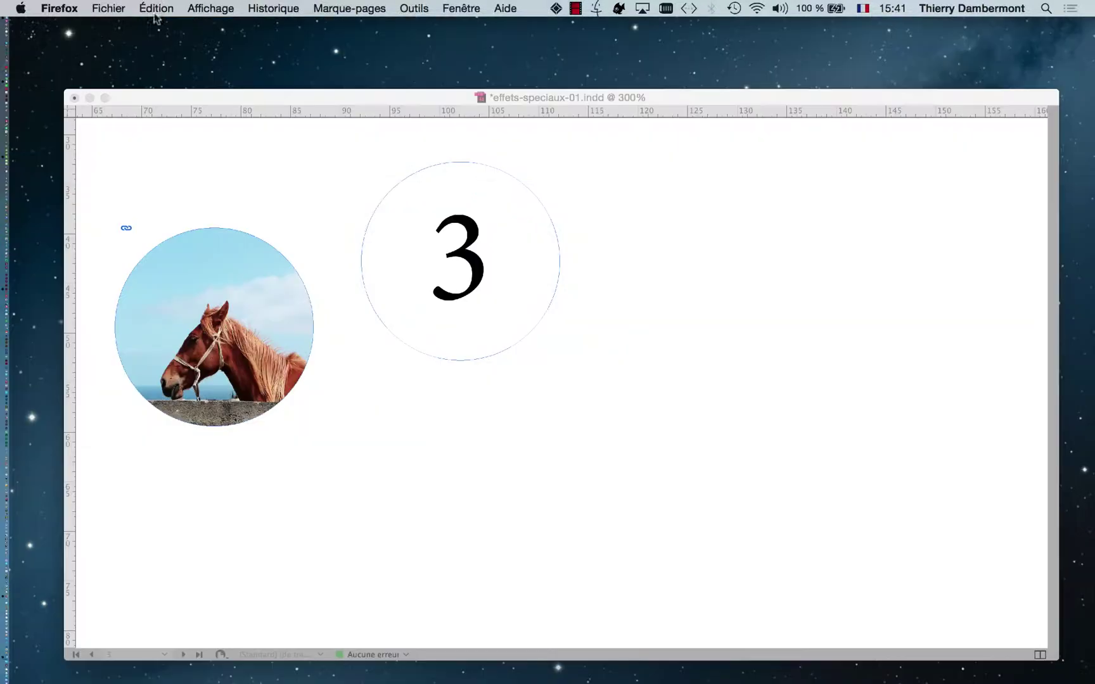
# Step: Search Google for "paragonnage" in a new browser window and accept the corrected spelling "parangonnage"
pyautogui.click(108, 9)
pyautogui.click(127, 39)
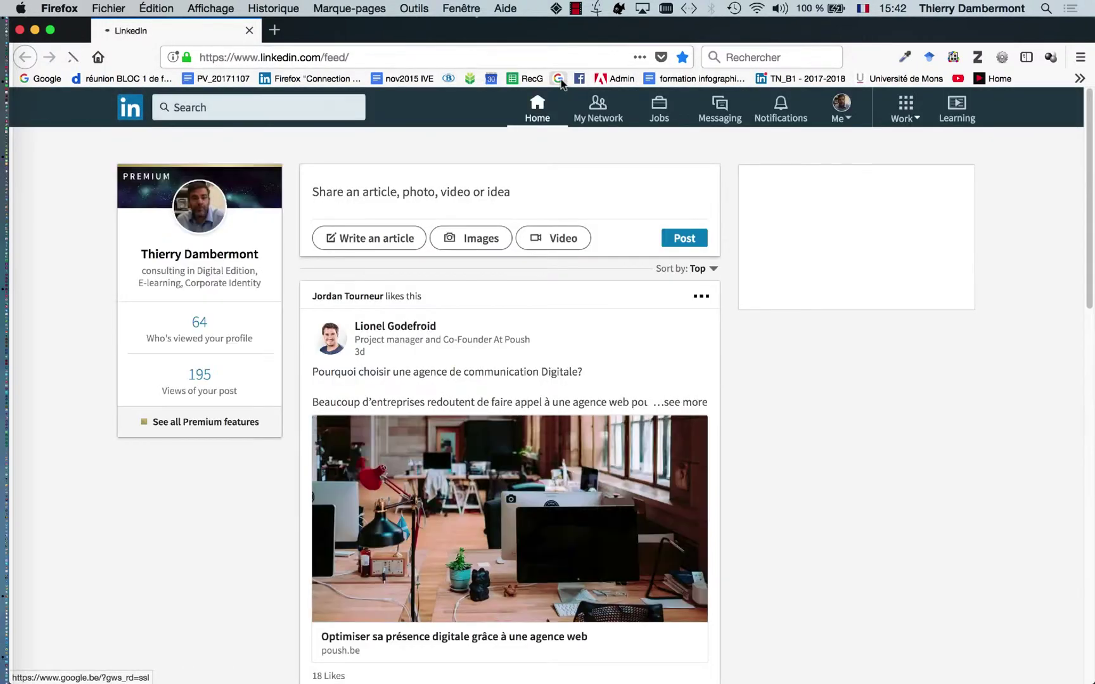
pyautogui.click(558, 79)
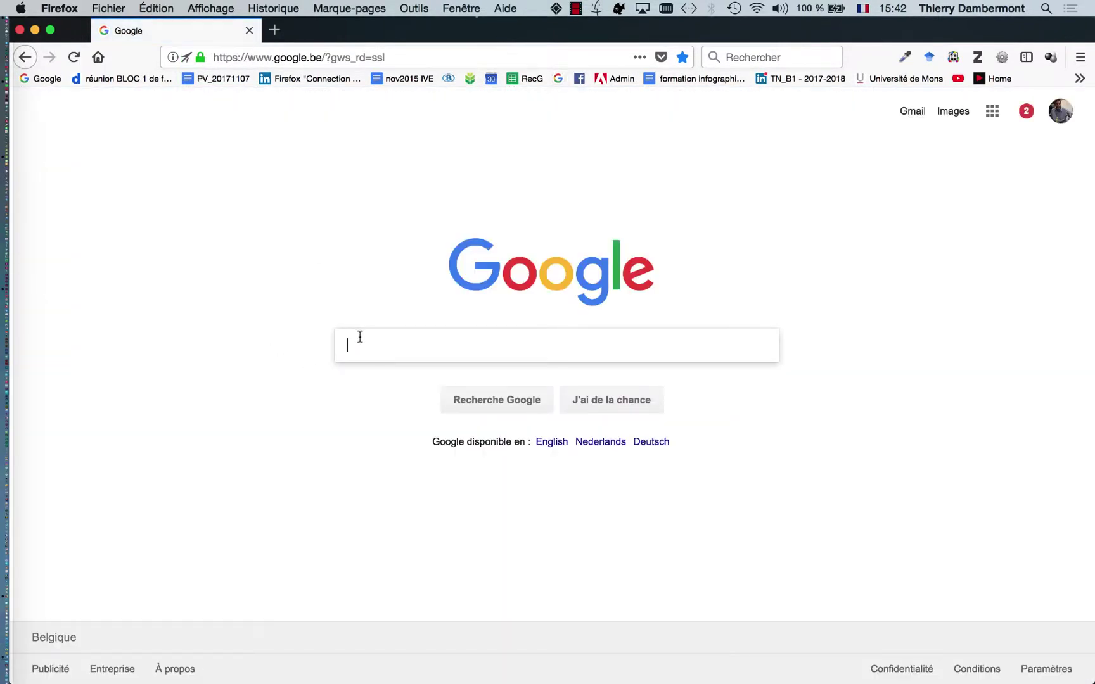
pyautogui.write('paragonnage')
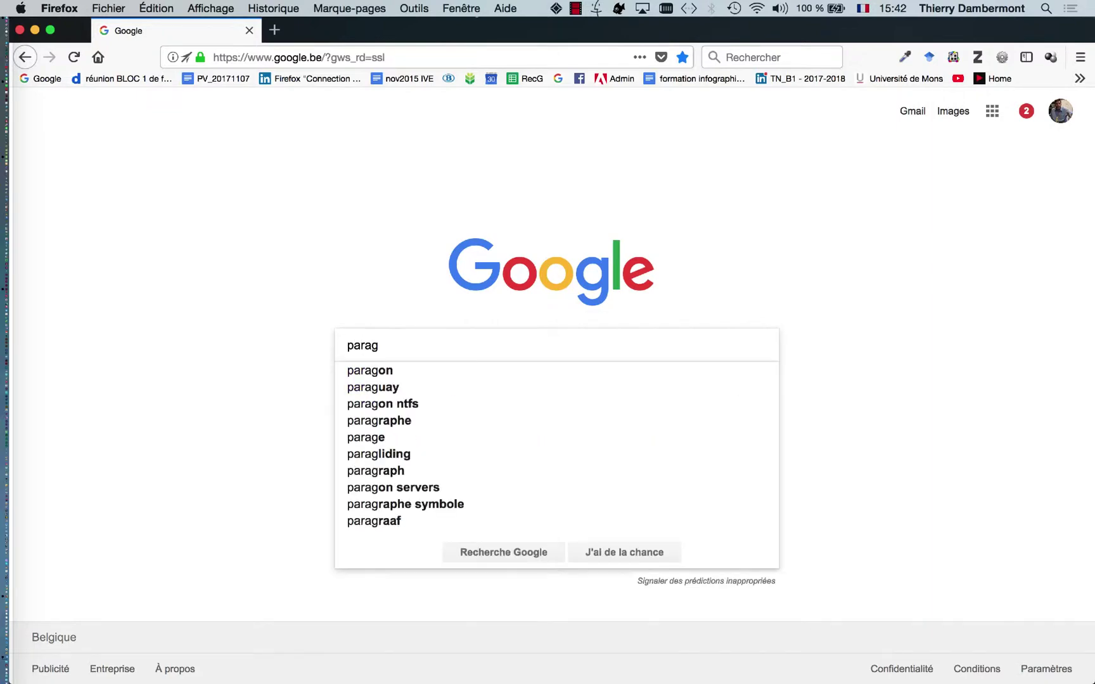
pyautogui.press('Return')
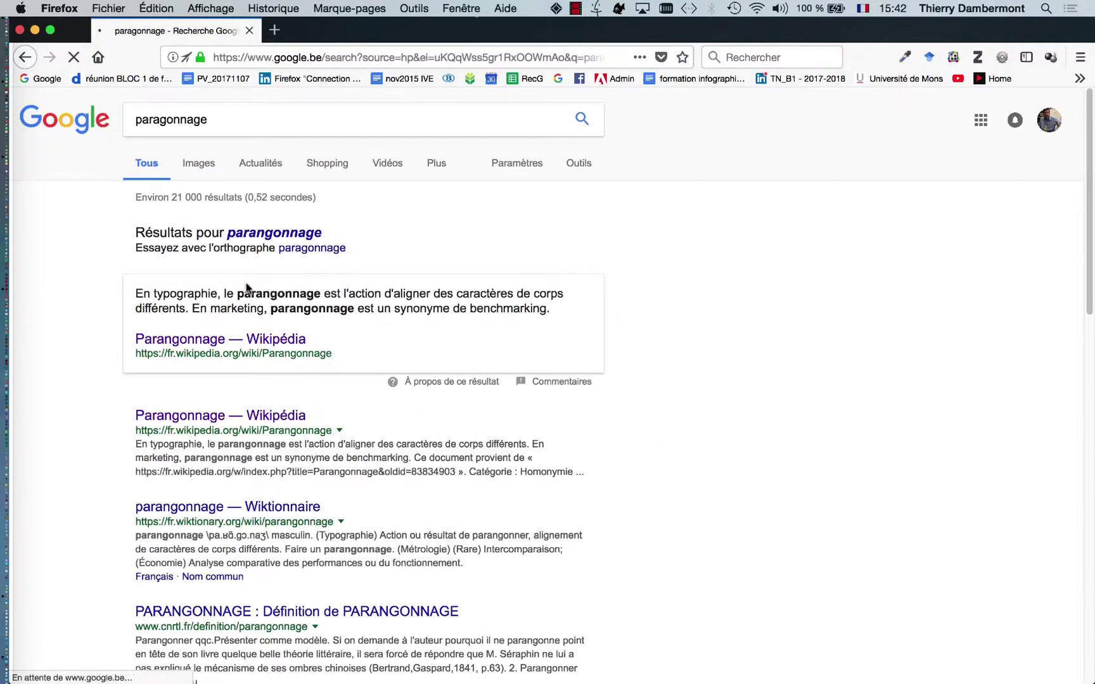
pyautogui.click(268, 241)
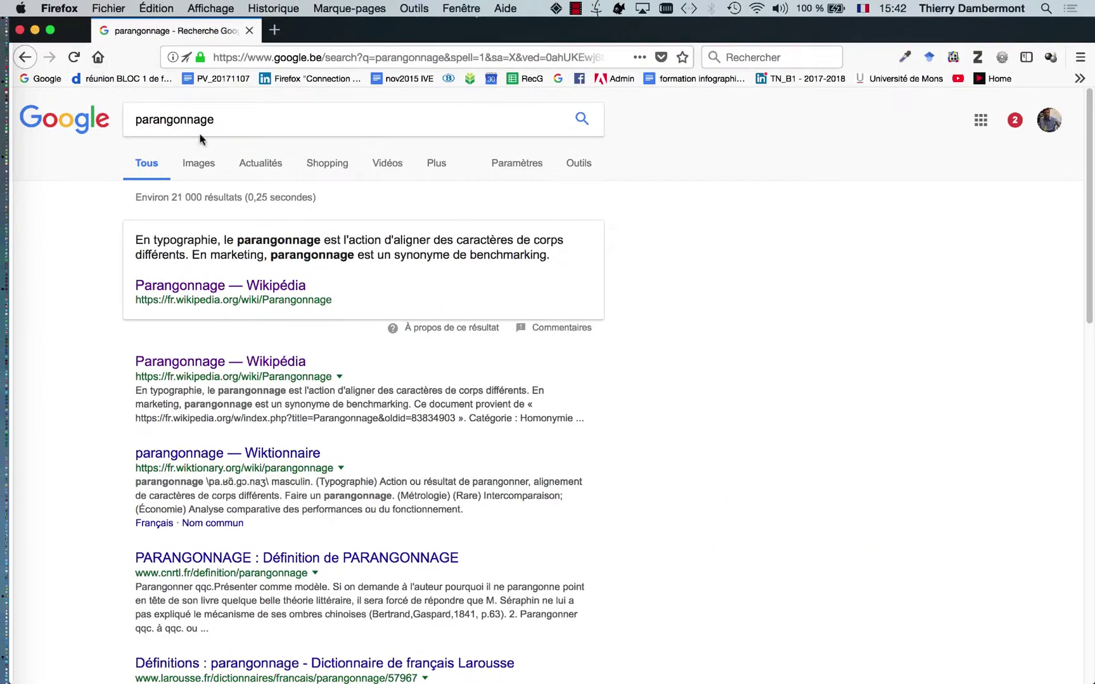
# Step: Try the suggested search "parangonnage définition larousse", and view the image results for "parangonnage" instead
pyautogui.click(163, 130)
pyautogui.click(235, 161)
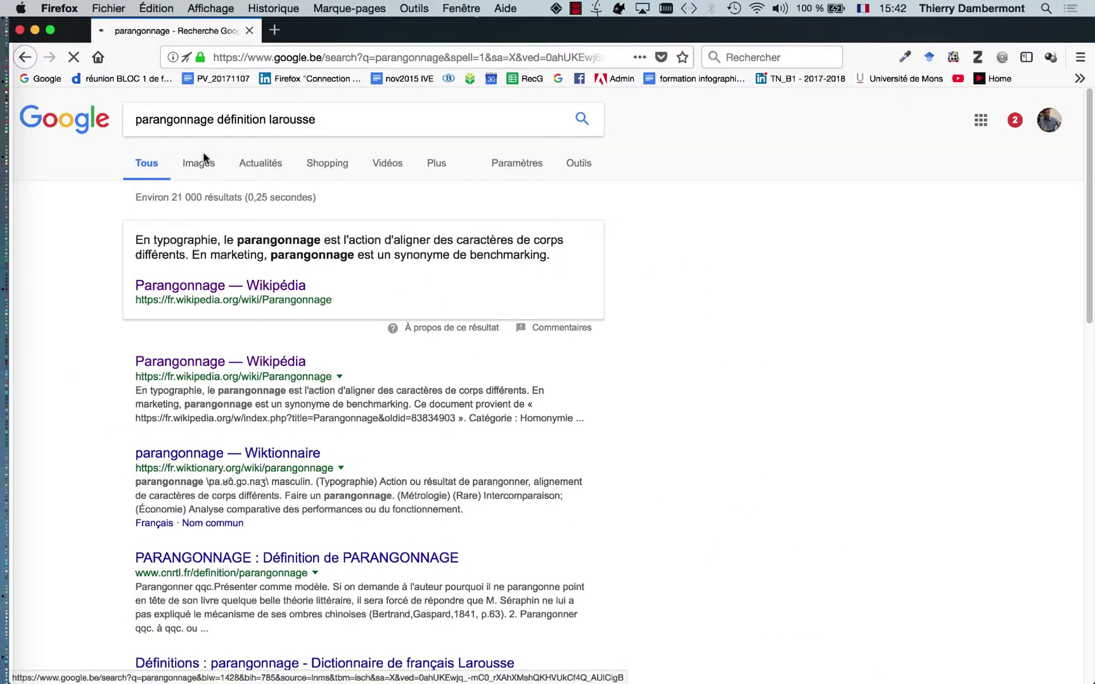
pyautogui.click(22, 57)
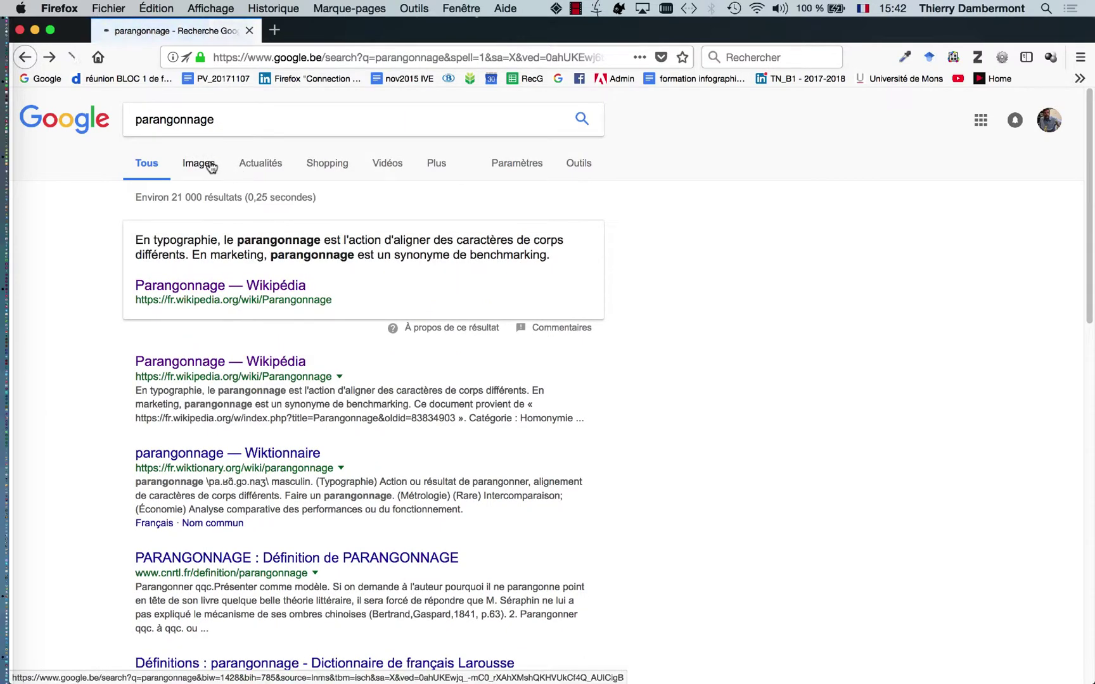
pyautogui.click(211, 166)
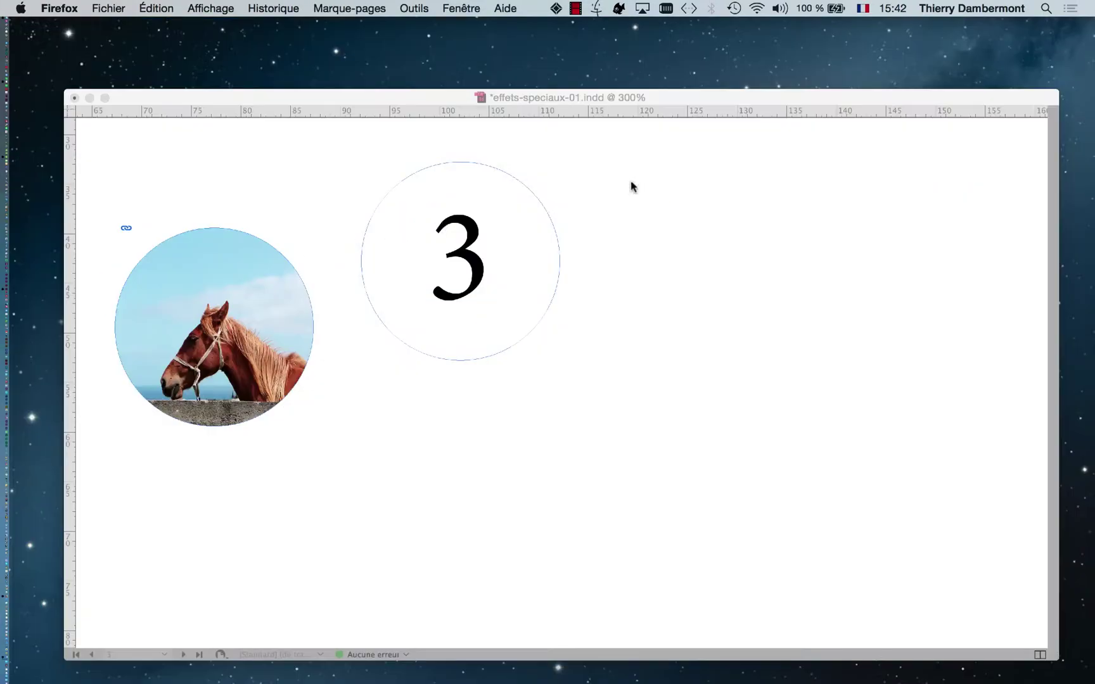
# Step: Return to InDesign, set the page number's baseline shift to 70 pt, and leave text editing
pyautogui.click(419, 225)
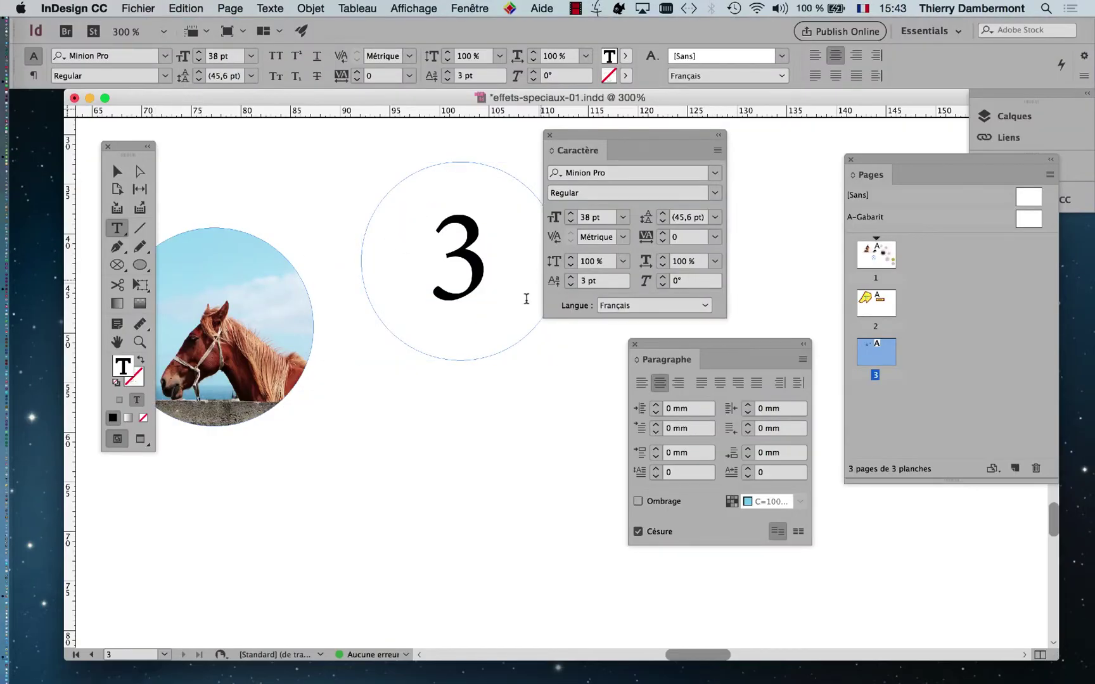
pyautogui.press('super+minus')
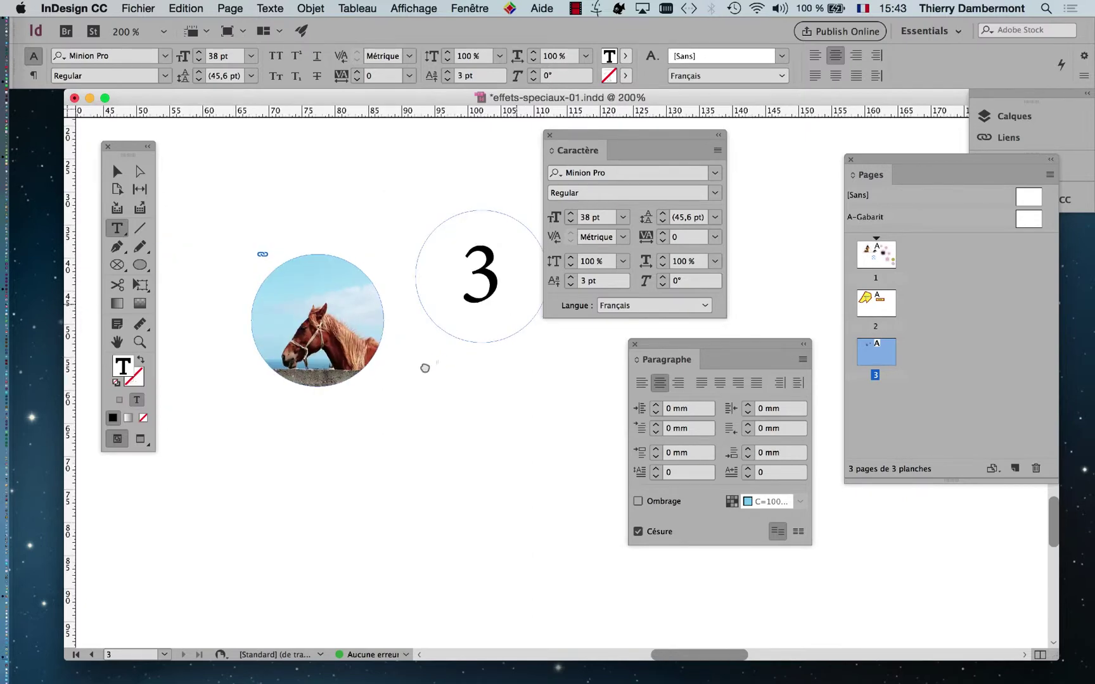
pyautogui.doubleClick(382, 338)
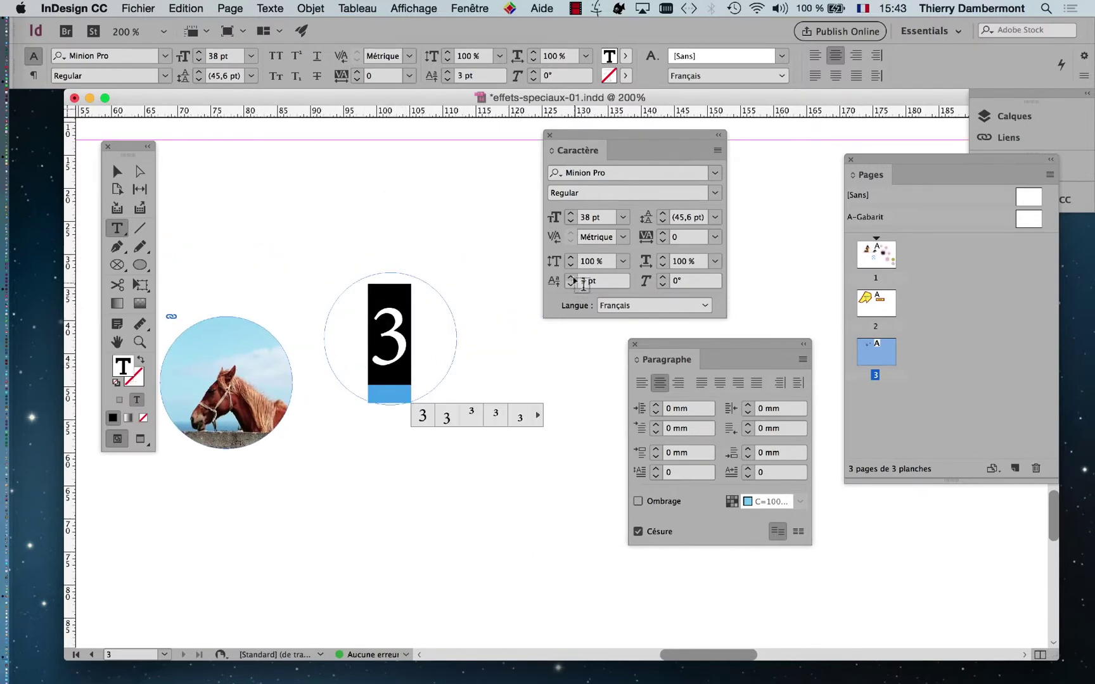
pyautogui.click(571, 277)
pyautogui.moveTo(573, 280); pyautogui.dragTo(572, 286)
pyautogui.press('Escape')
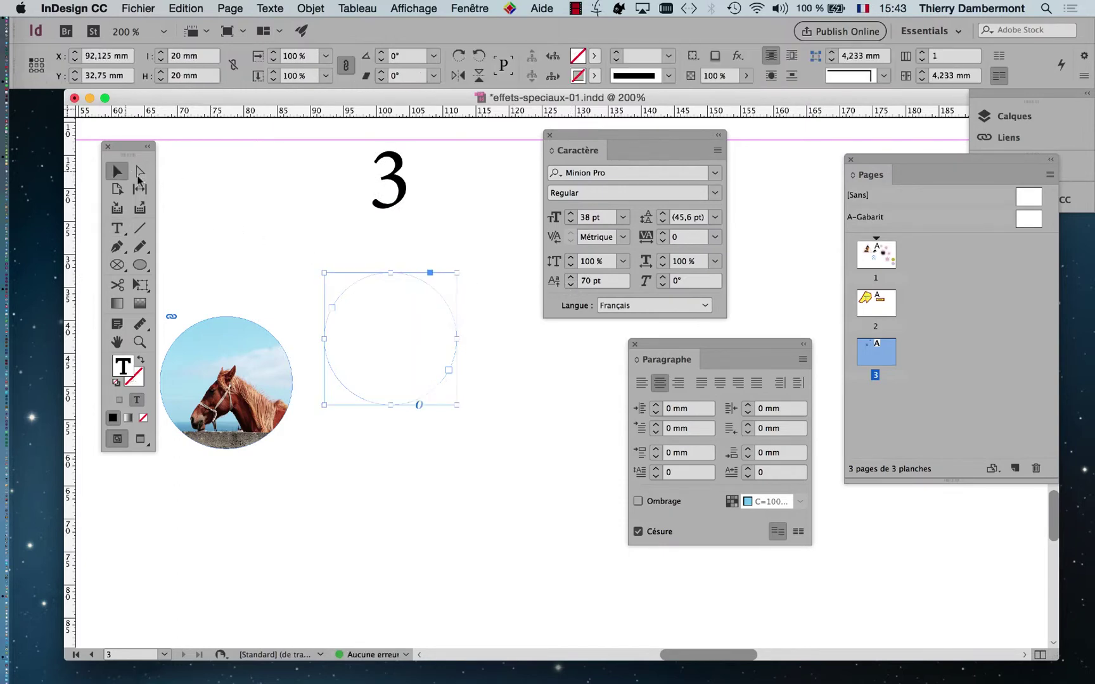
# Step: Move the character palette aside and reposition the page number circle at about X 104.5 mm and Y 46 mm
pyautogui.click(431, 513)
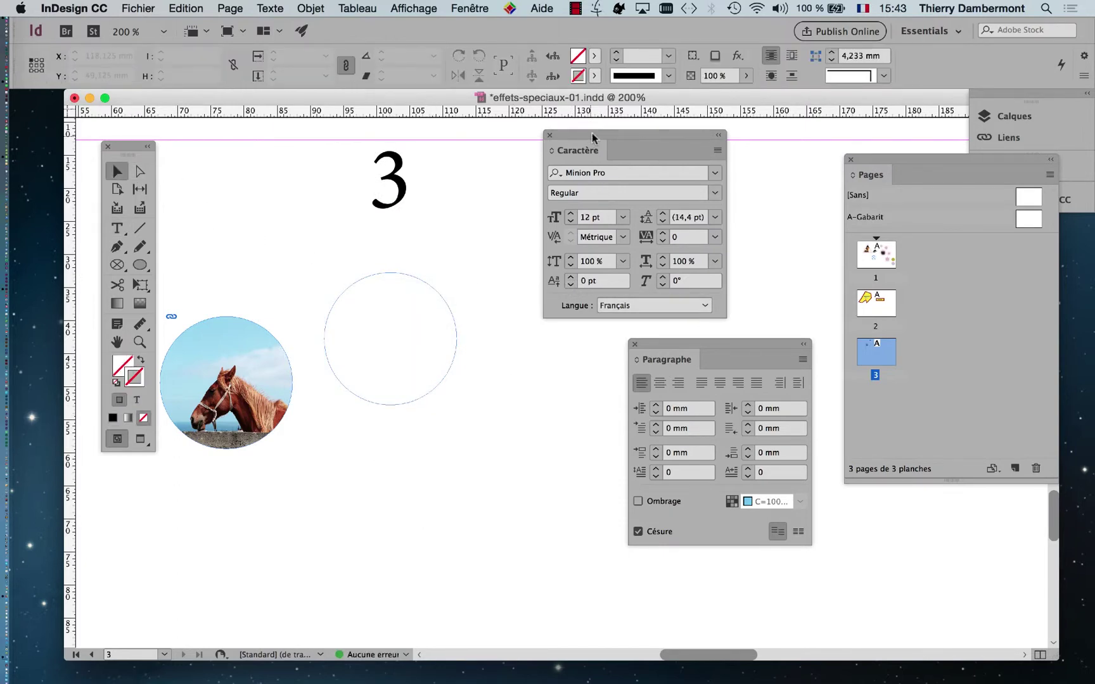
pyautogui.moveTo(592, 136); pyautogui.dragTo(739, 140)
pyautogui.moveTo(446, 298); pyautogui.dragTo(525, 393)
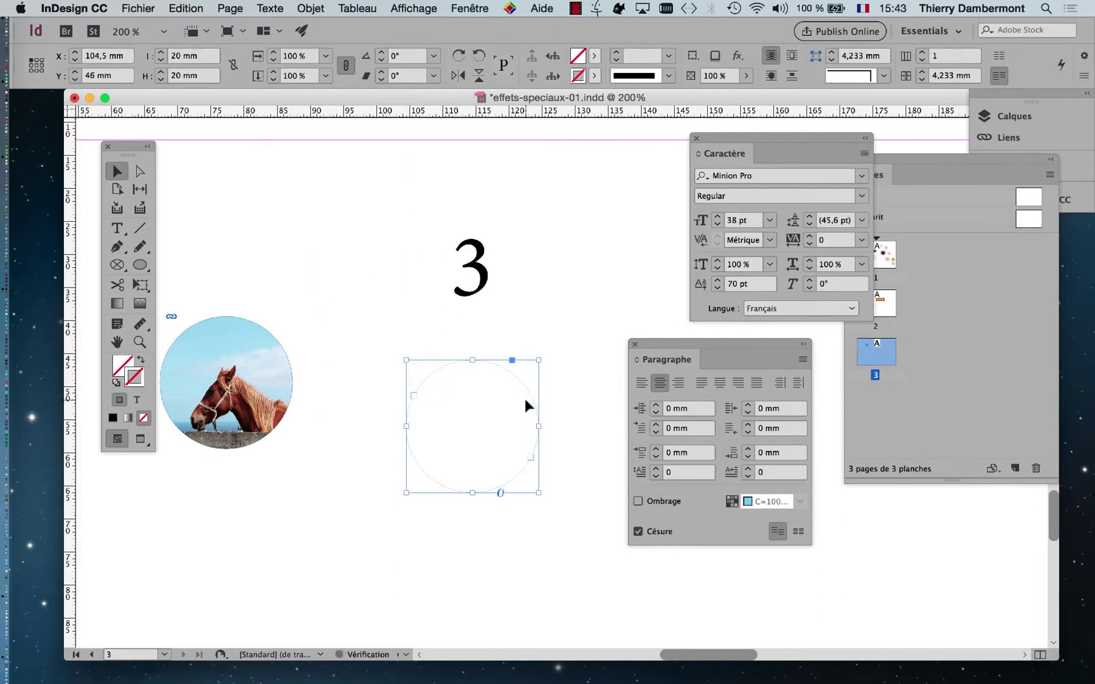
# Step: Try to select the page number by its shifted digit, and select its circular frame below instead
pyautogui.click(207, 195)
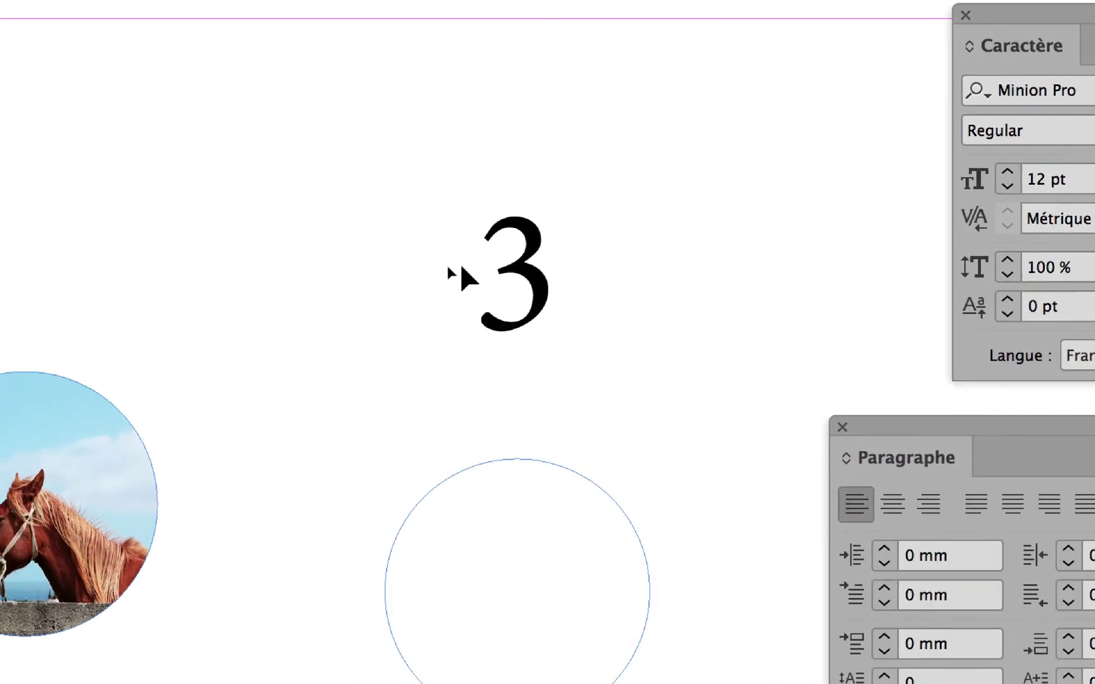
pyautogui.click(565, 467)
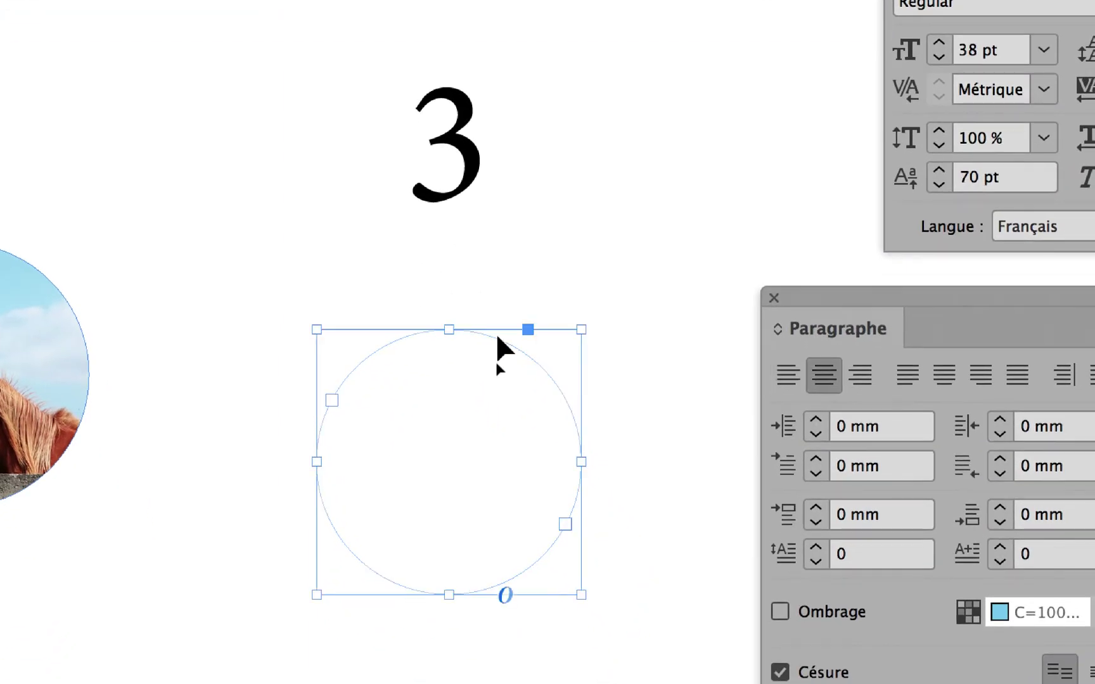
pyautogui.click(432, 143)
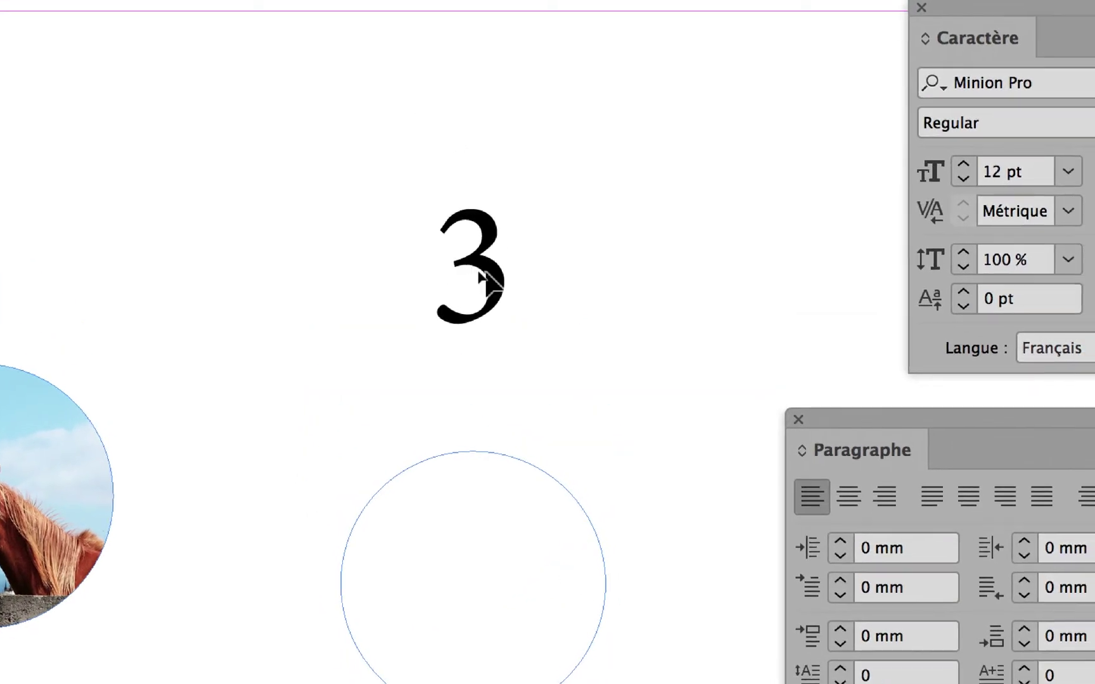
pyautogui.click(488, 452)
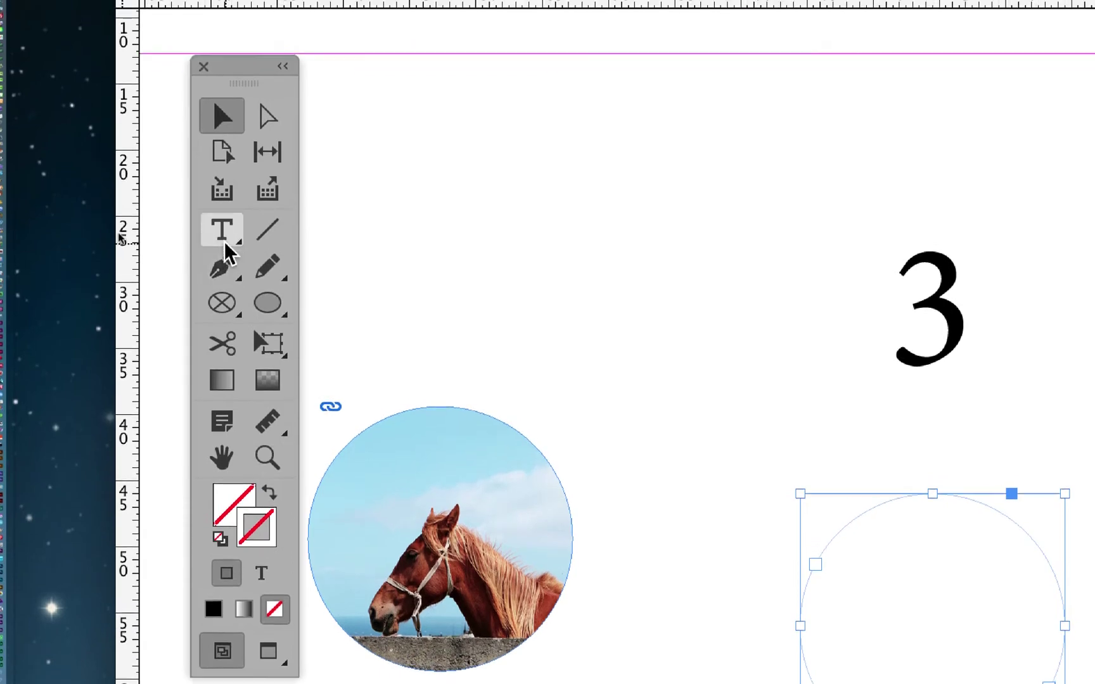
# Step: Try to select the shifted digit with the Type tool, and undo the stray text frame drawn over it
pyautogui.click(223, 231)
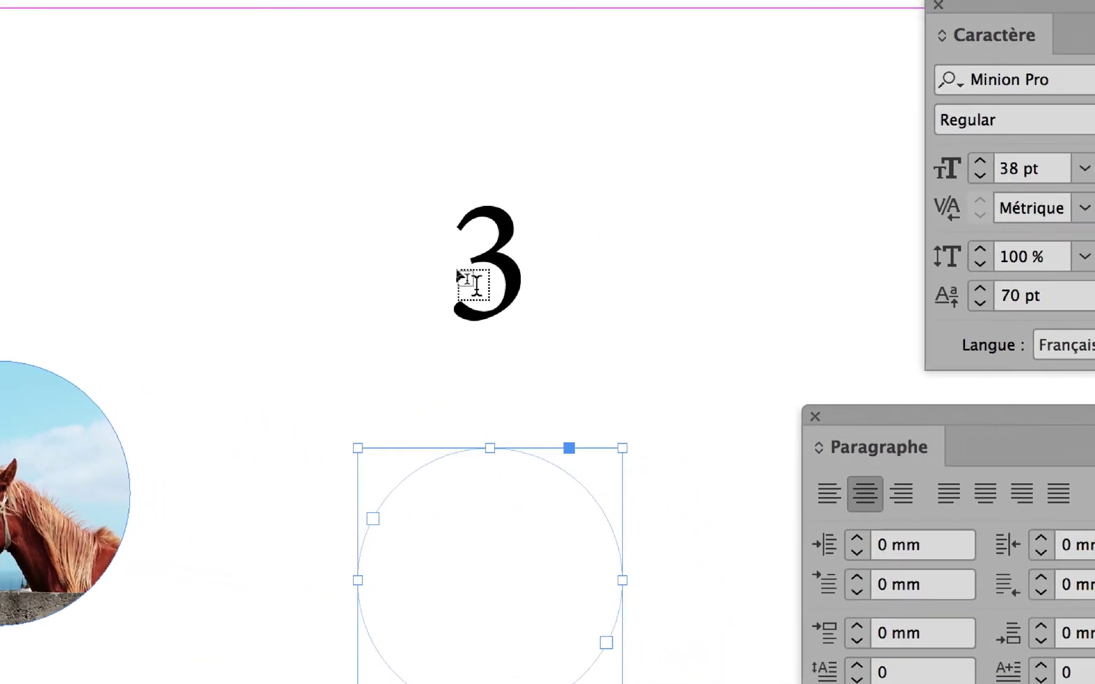
pyautogui.moveTo(457, 266); pyautogui.dragTo(602, 331)
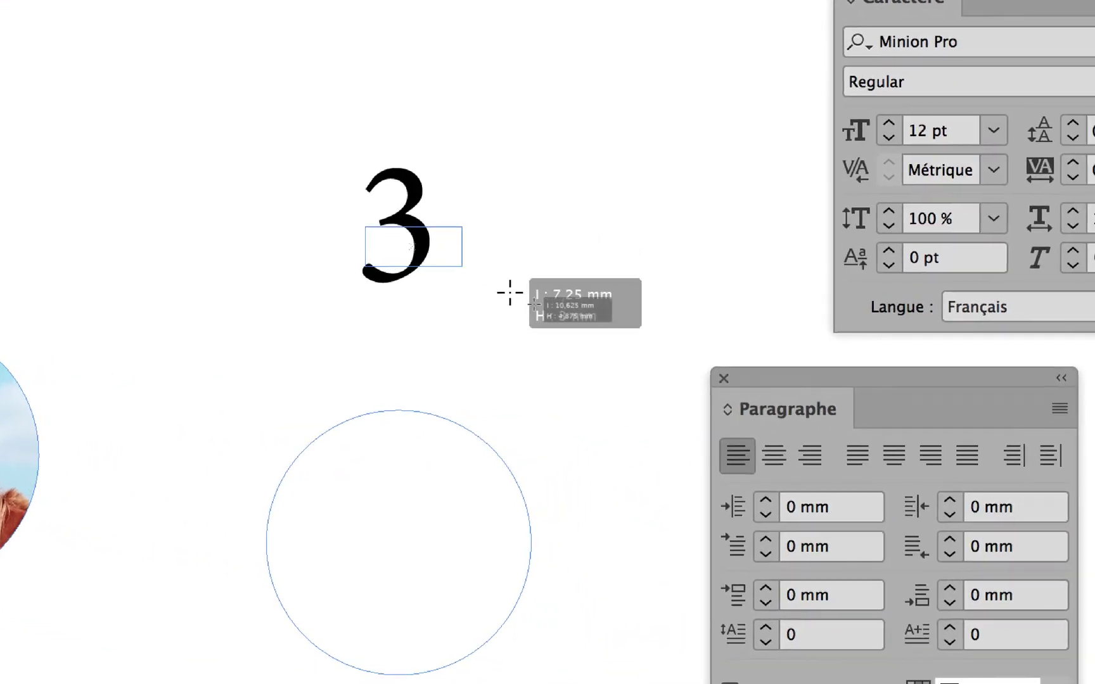
pyautogui.moveTo(510, 292); pyautogui.dragTo(511, 291)
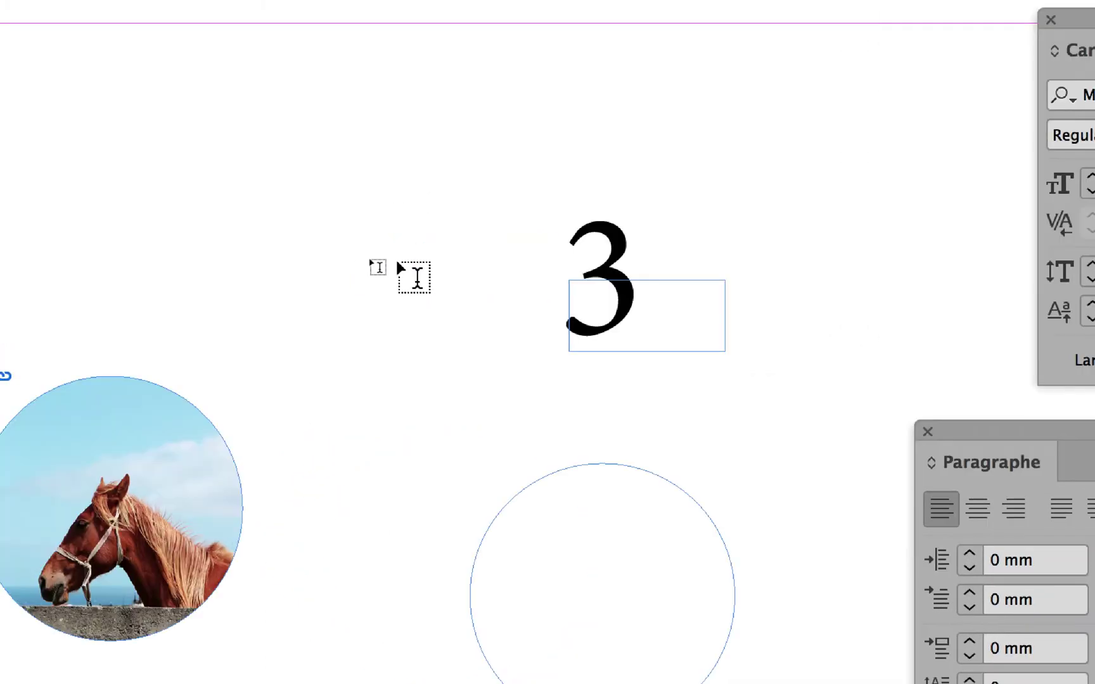
pyautogui.press('super+z')
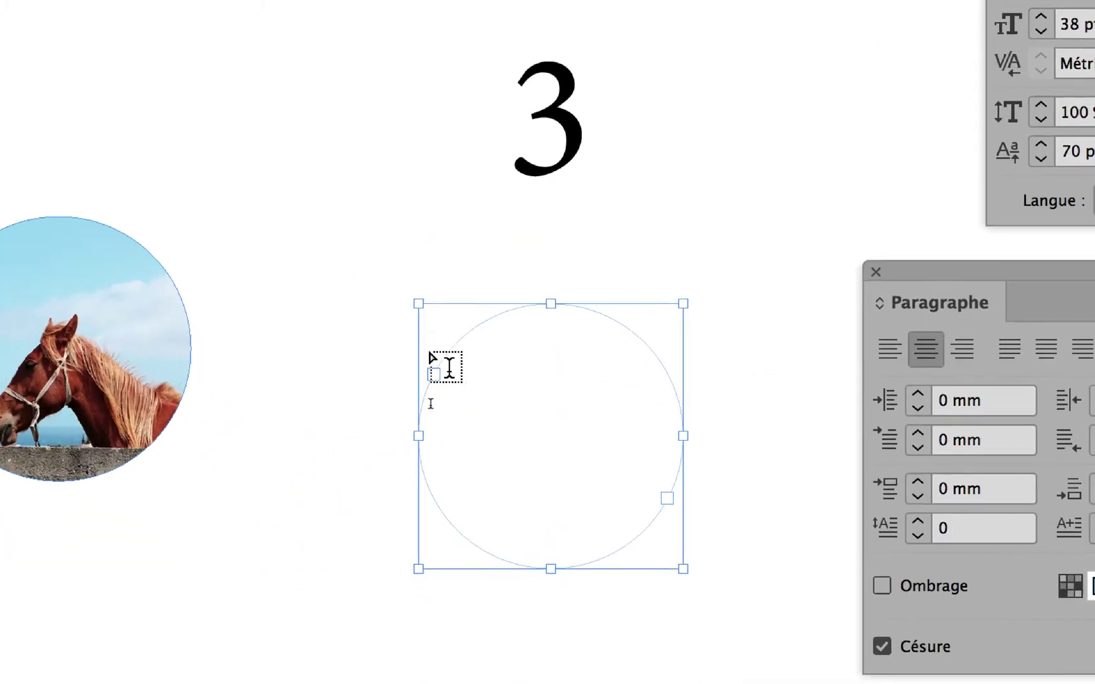
# Step: Select the page number text inside the circular frame, move the character palette beside it, and lower the baseline shift to 3 pt
pyautogui.doubleClick(586, 413)
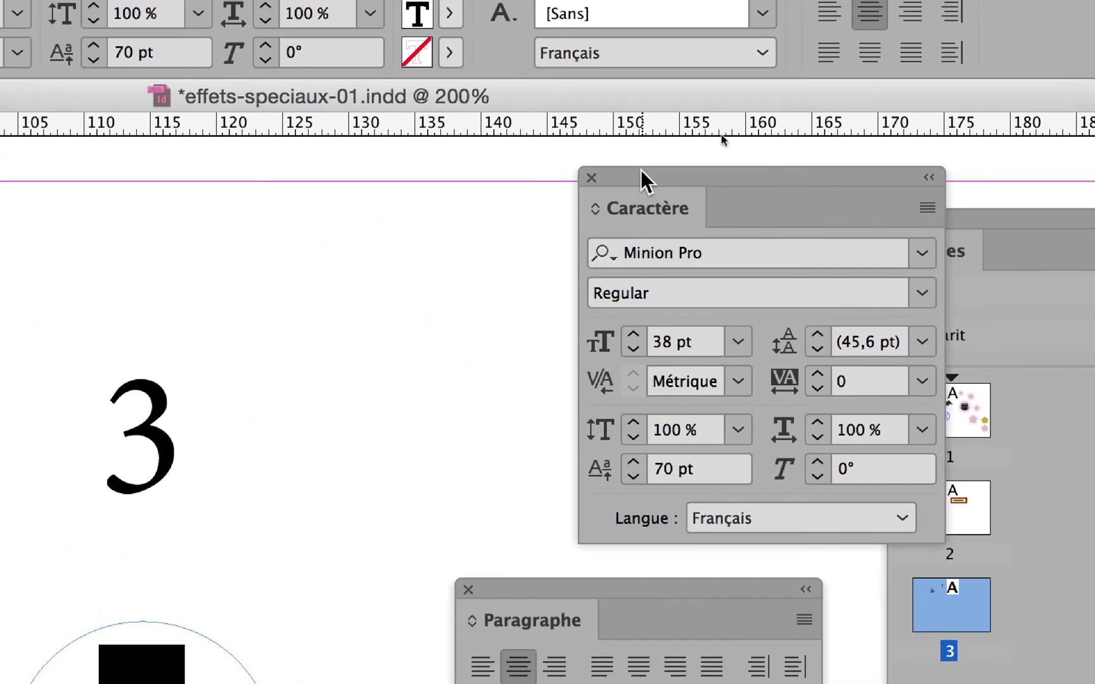
pyautogui.moveTo(640, 170); pyautogui.dragTo(543, 257)
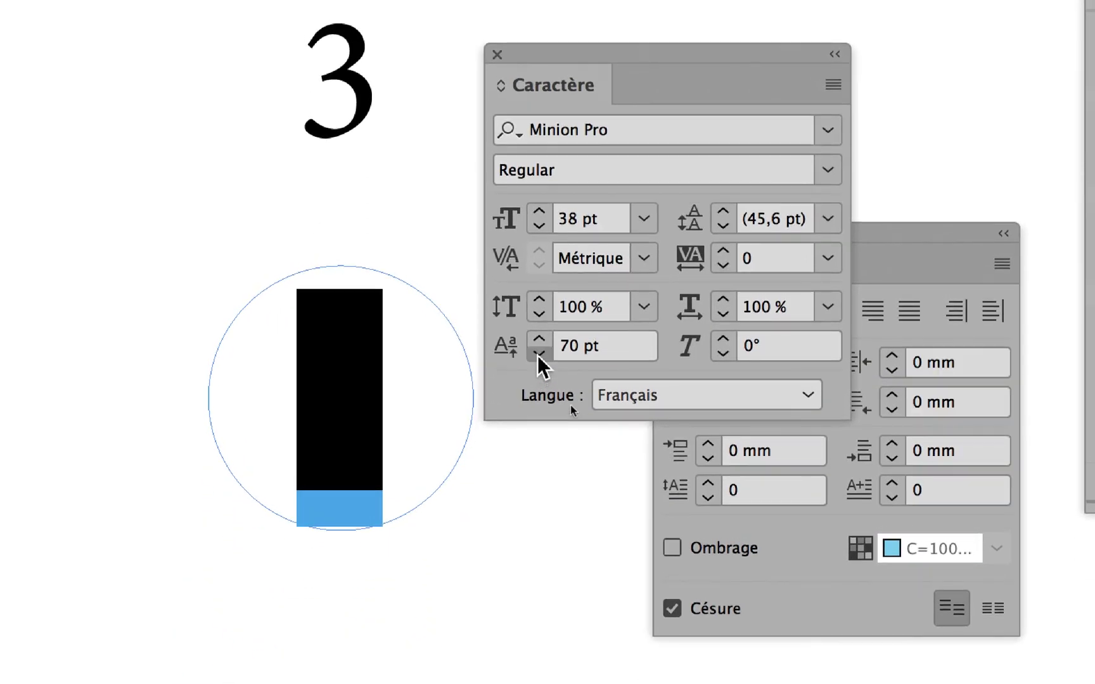
pyautogui.click(539, 354)
pyautogui.click(538, 353)
pyautogui.click(539, 353)
pyautogui.click(539, 354)
pyautogui.click(538, 354)
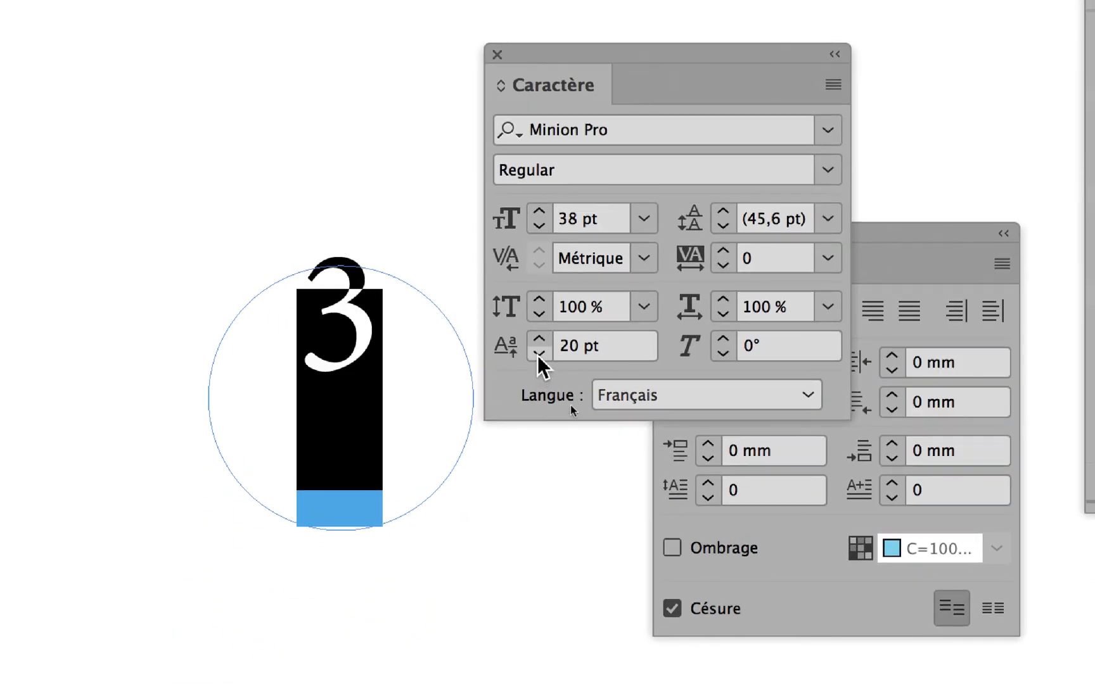
pyautogui.click(539, 354)
pyautogui.click(539, 354)
pyautogui.click(538, 354)
pyautogui.click(539, 353)
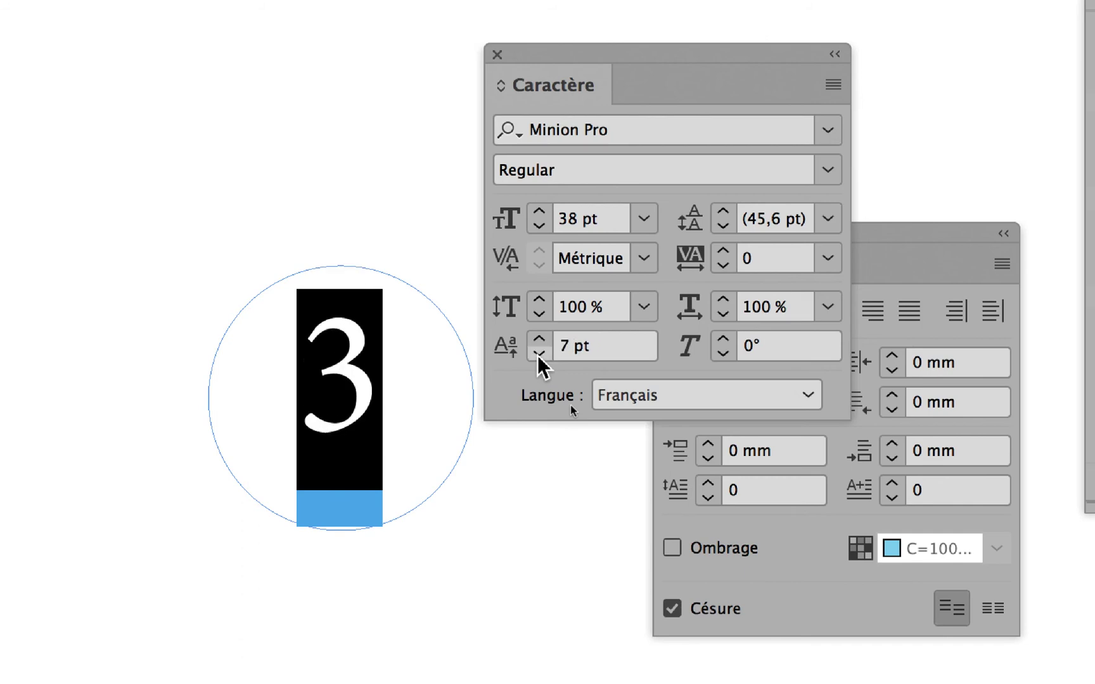
pyautogui.click(539, 354)
pyautogui.click(539, 353)
pyautogui.click(539, 354)
pyautogui.click(539, 354)
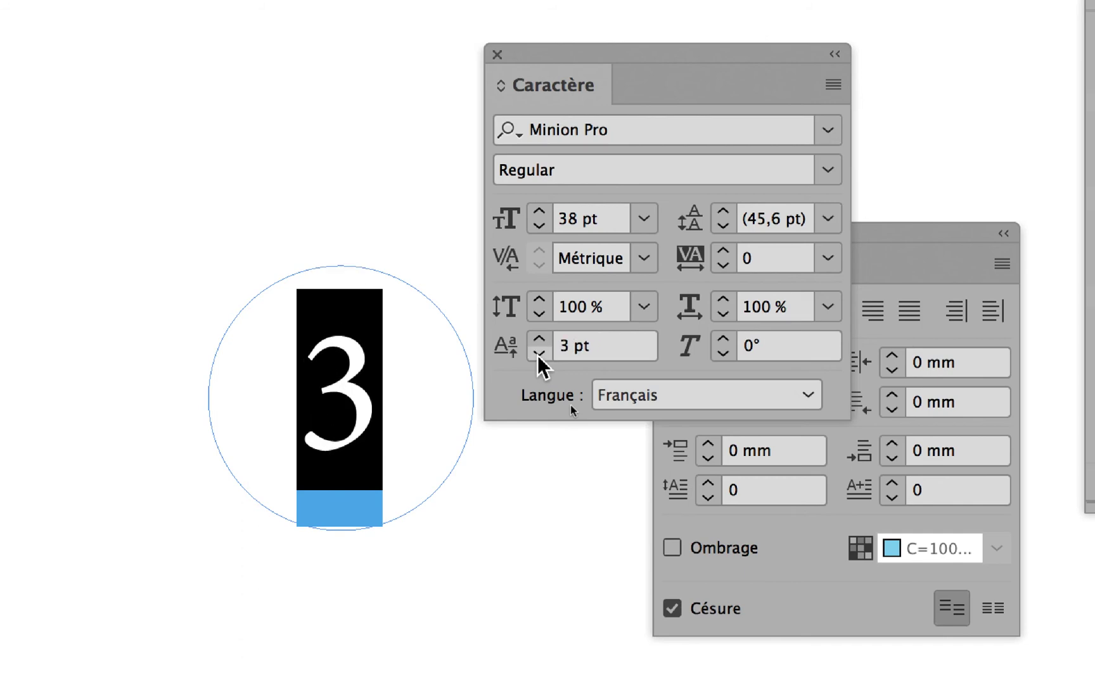